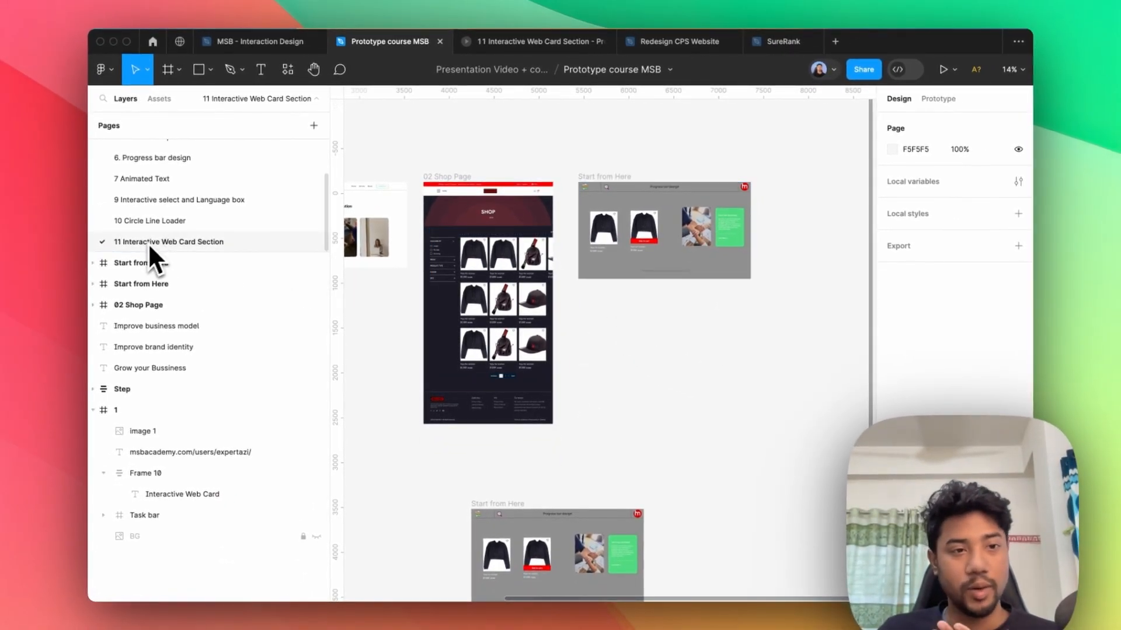
Combine the plain hoodie card and the Add to cart hoodie card in the Start from Here frame into a component set.
{"action": "scroll", "coordinate": [716, 214], "scroll_direction": "up", "scroll_amount": 6}
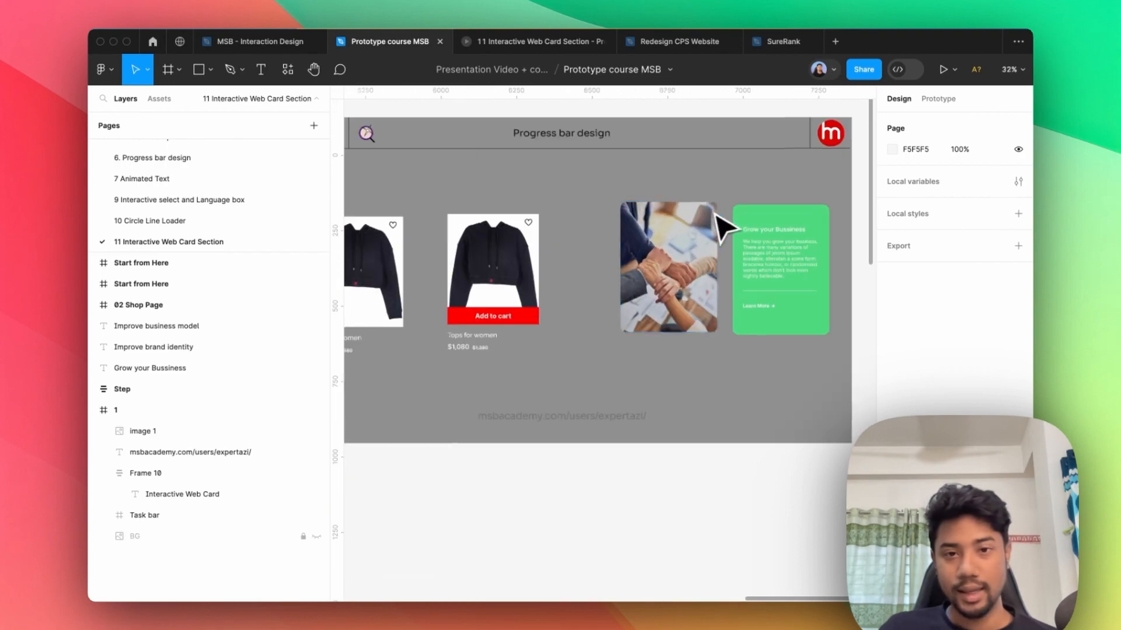
{"action": "scroll", "coordinate": [688, 233], "scroll_direction": "down", "scroll_amount": 3}
{"action": "scroll", "coordinate": [475, 236], "scroll_direction": "up", "scroll_amount": 5}
{"action": "scroll", "coordinate": [546, 248], "scroll_direction": "down", "scroll_amount": 2}
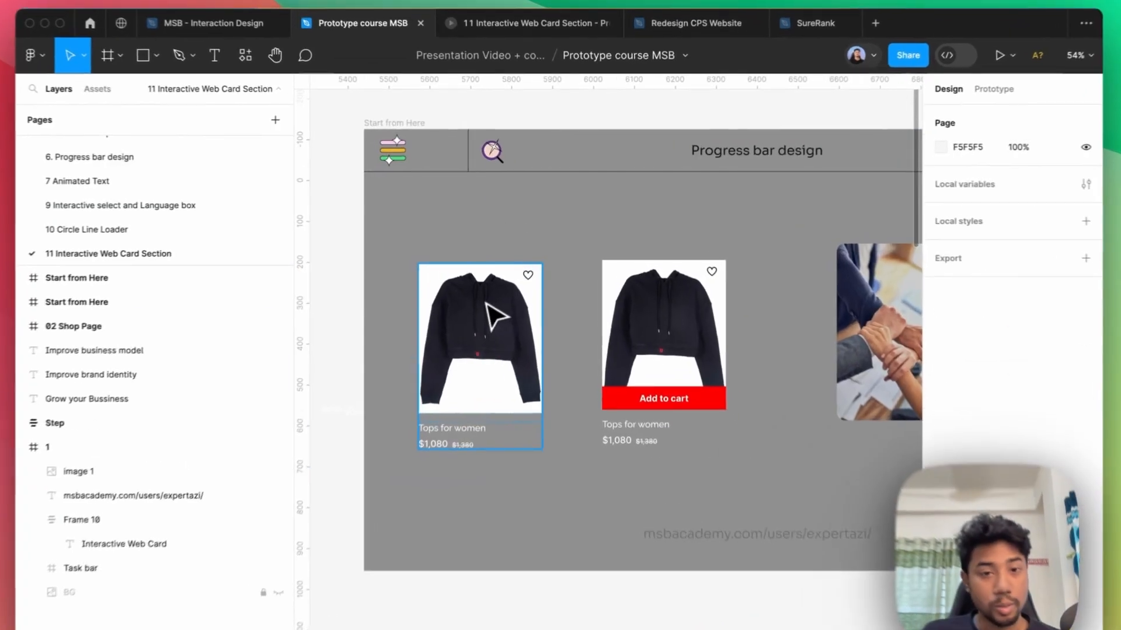
{"action": "left_click_drag", "start_coordinate": [497, 287], "coordinate": [509, 284]}
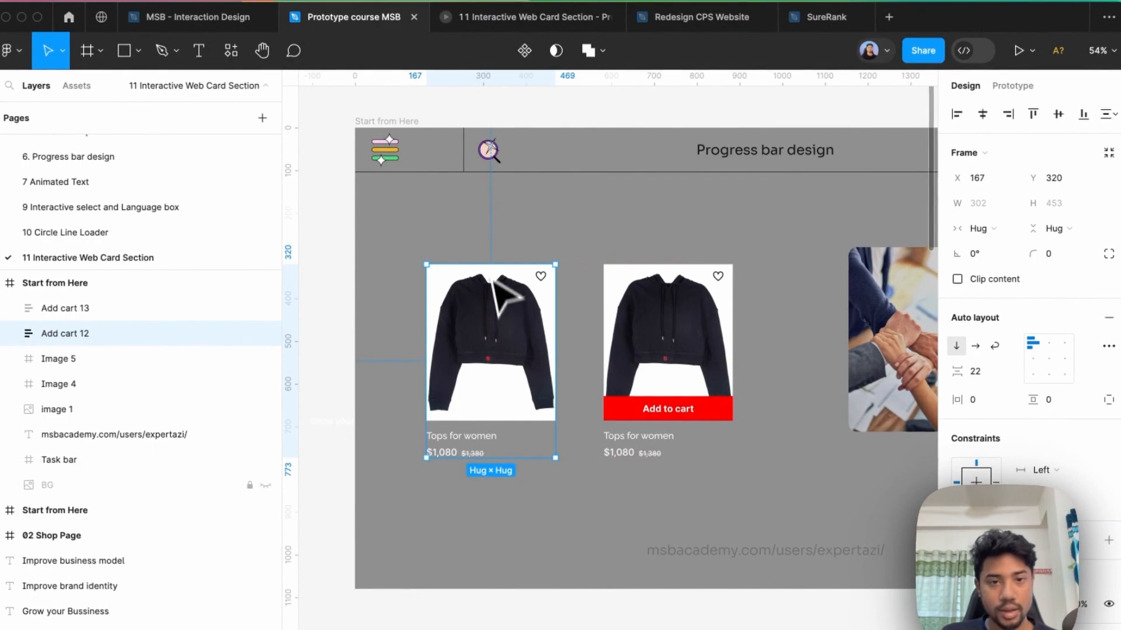
{"action": "left_click", "coordinate": [484, 231]}
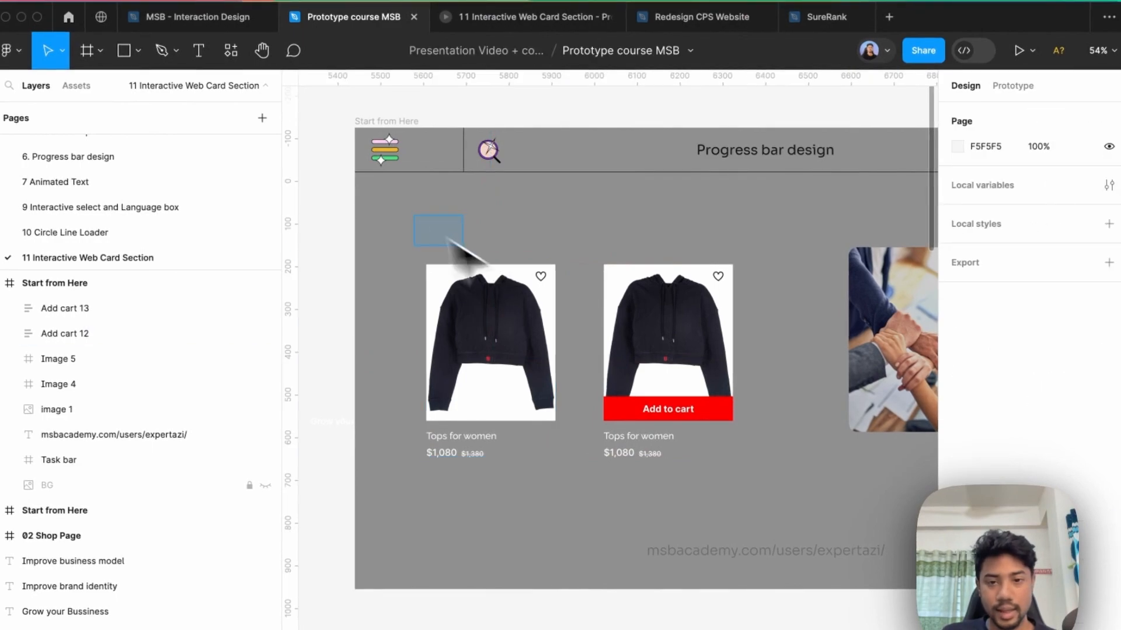
{"action": "left_click_drag", "start_coordinate": [447, 238], "coordinate": [726, 463]}
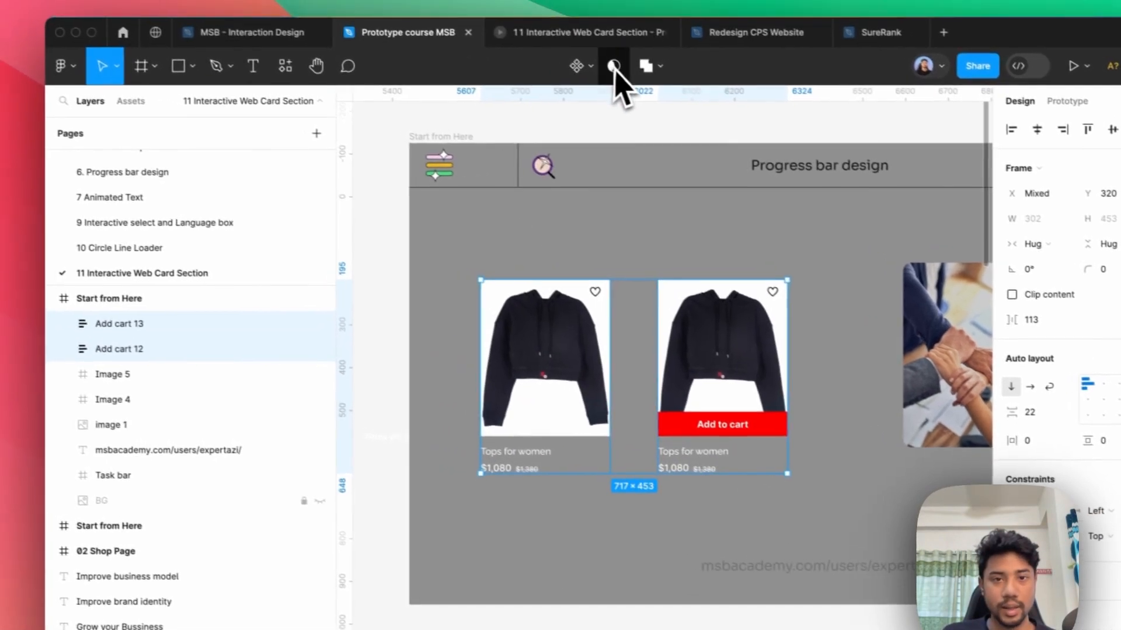
{"action": "left_click", "coordinate": [541, 49]}
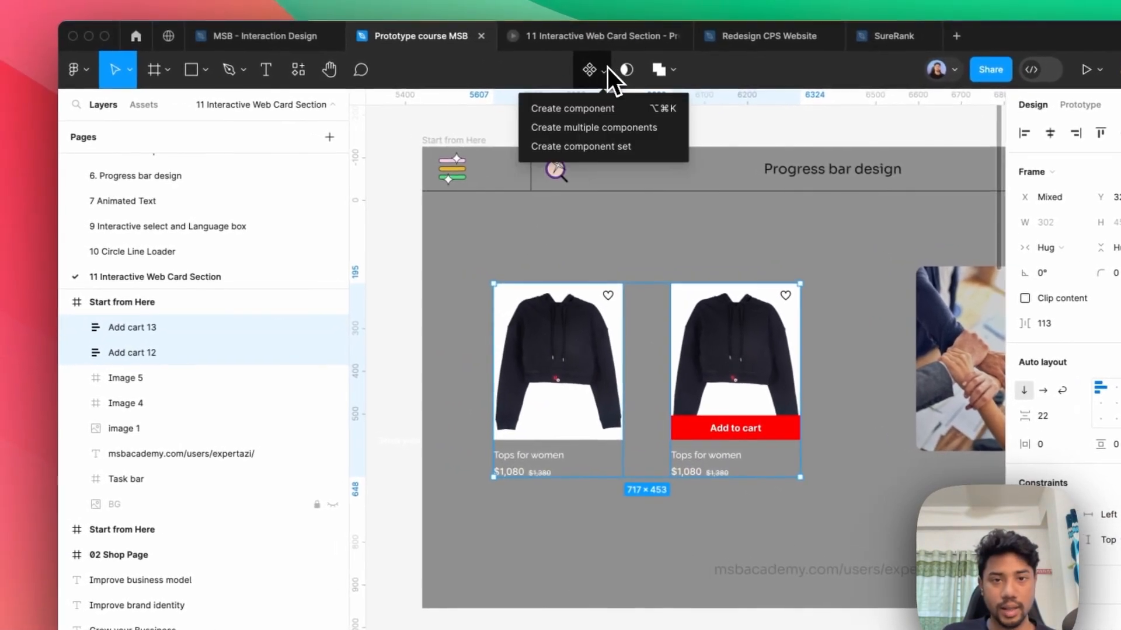
{"action": "left_click", "coordinate": [604, 147]}
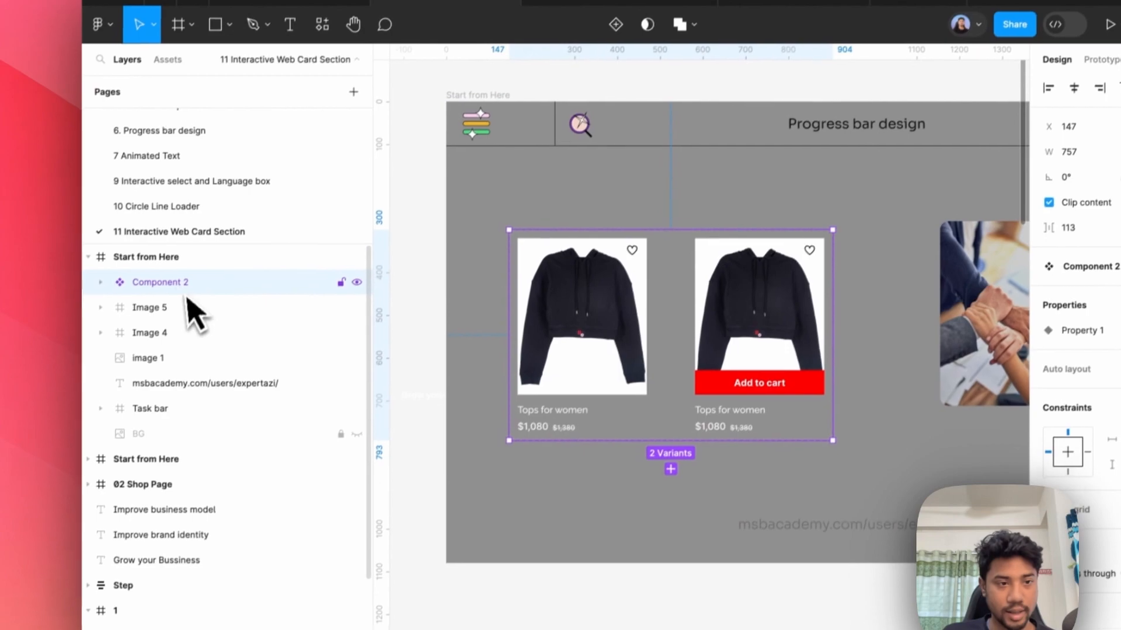
Rename the plain card variant by setting its Property 1 value to Nomral.
{"action": "left_click", "coordinate": [100, 282]}
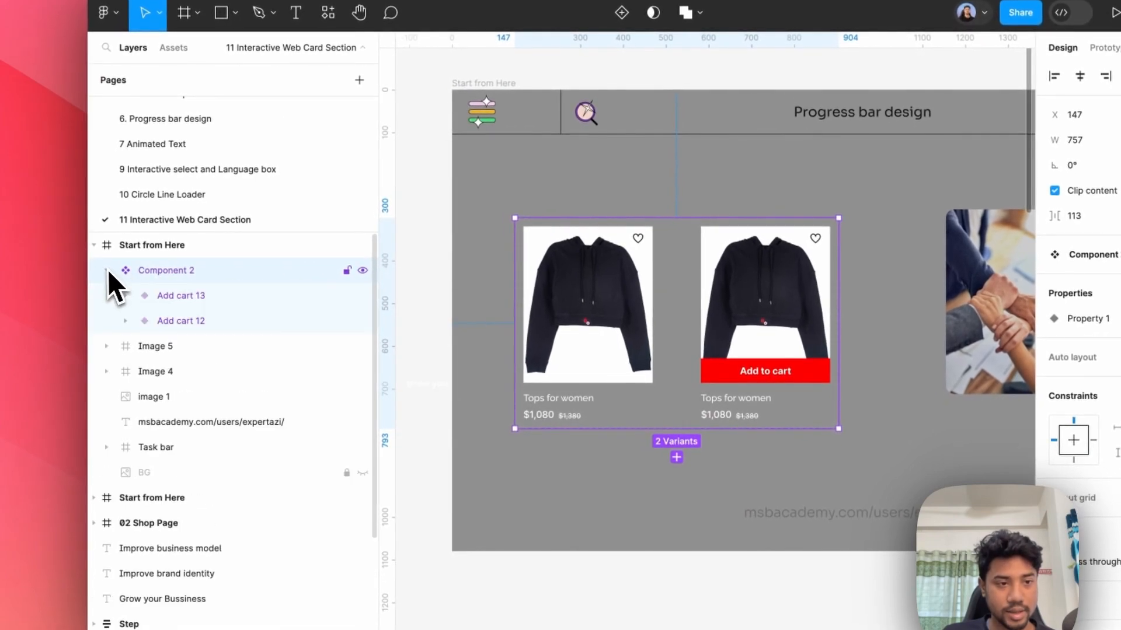
{"action": "left_click", "coordinate": [261, 300]}
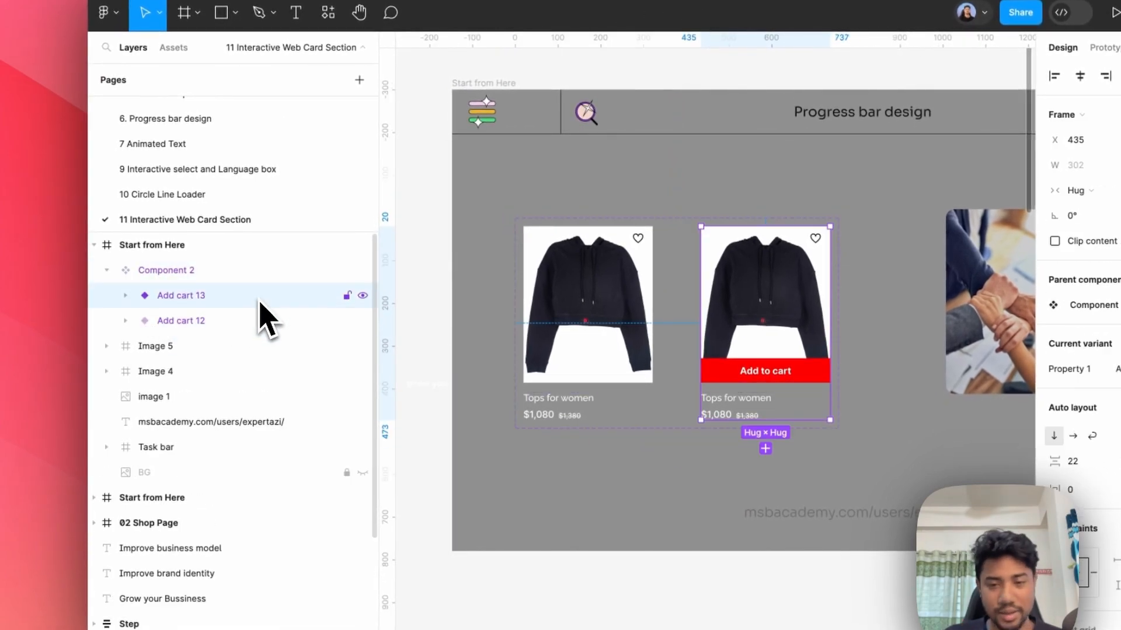
{"action": "left_click", "coordinate": [262, 313]}
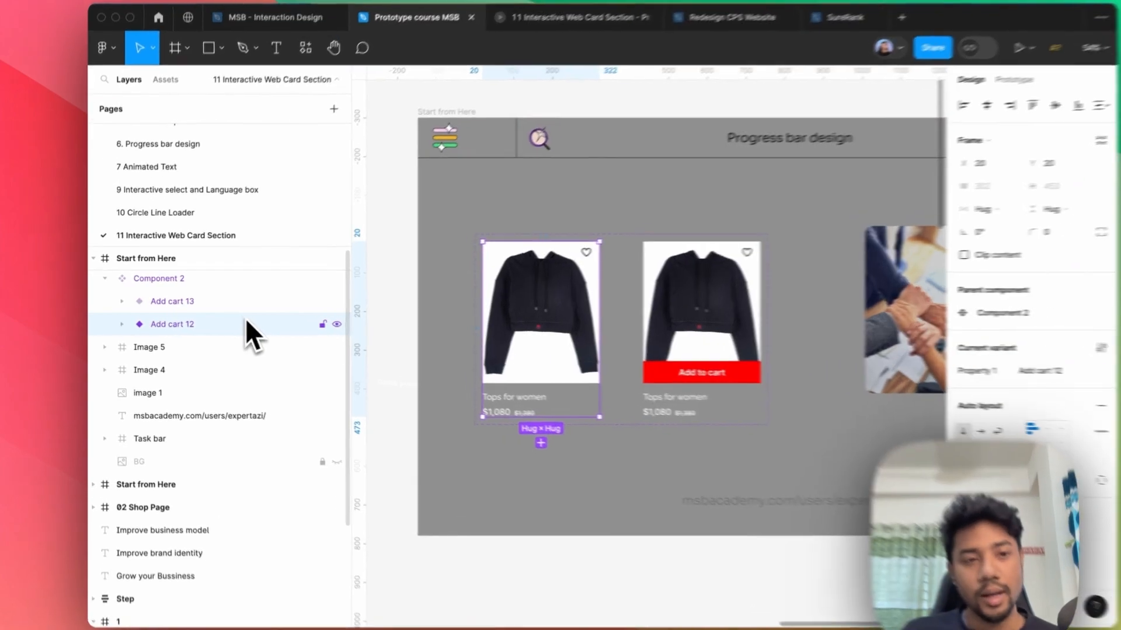
{"action": "double_click", "coordinate": [233, 322]}
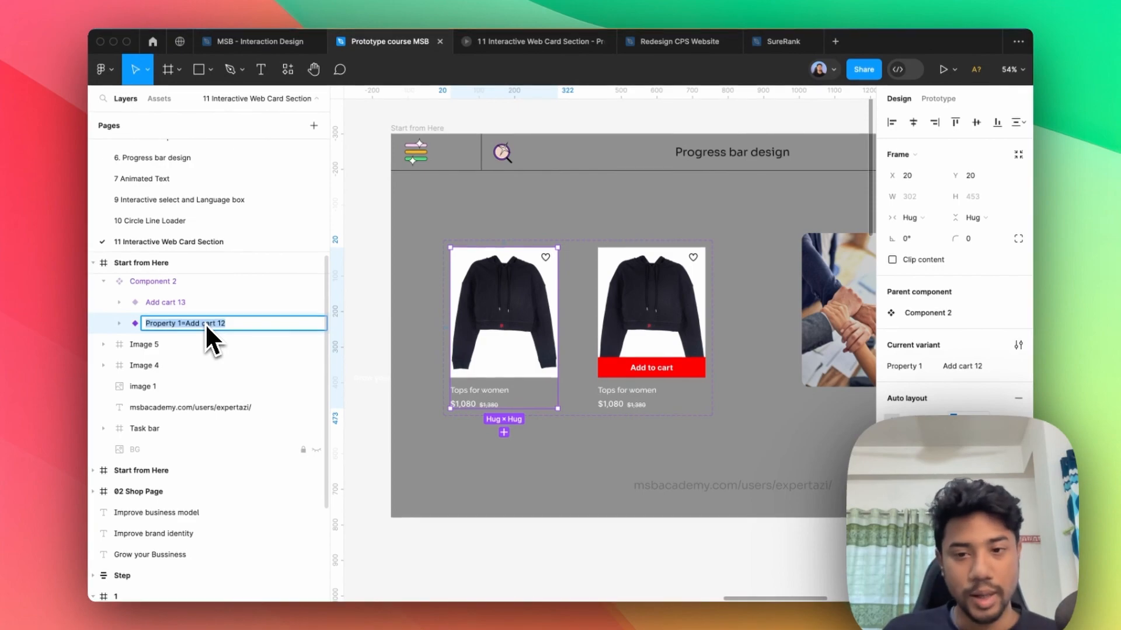
{"action": "left_click", "coordinate": [187, 325]}
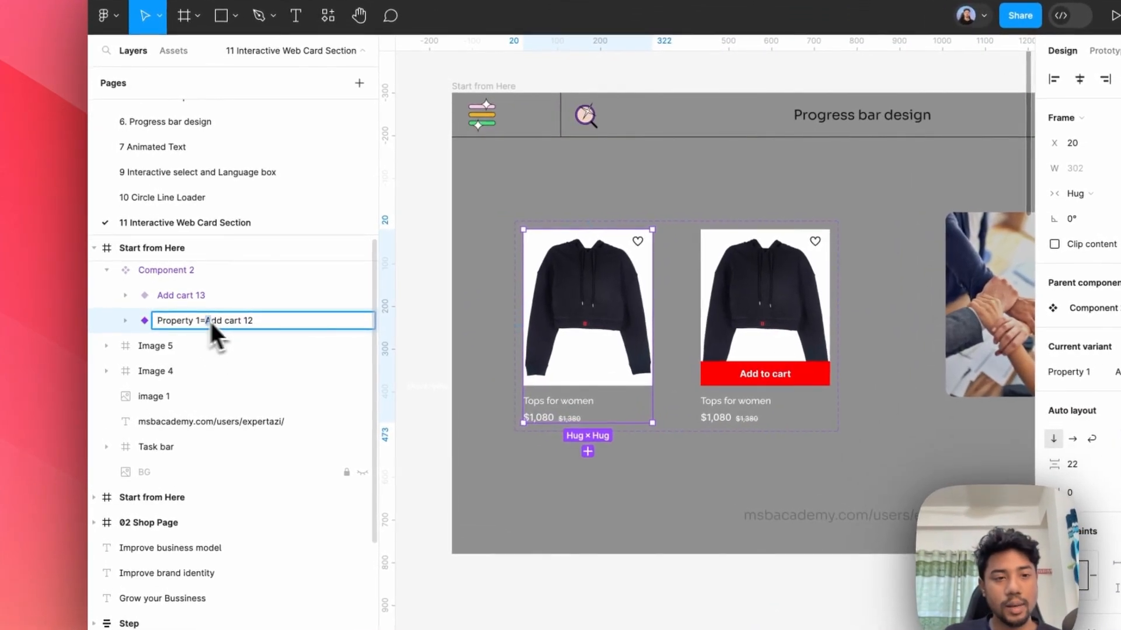
{"action": "left_click_drag", "start_coordinate": [210, 324], "coordinate": [351, 332]}
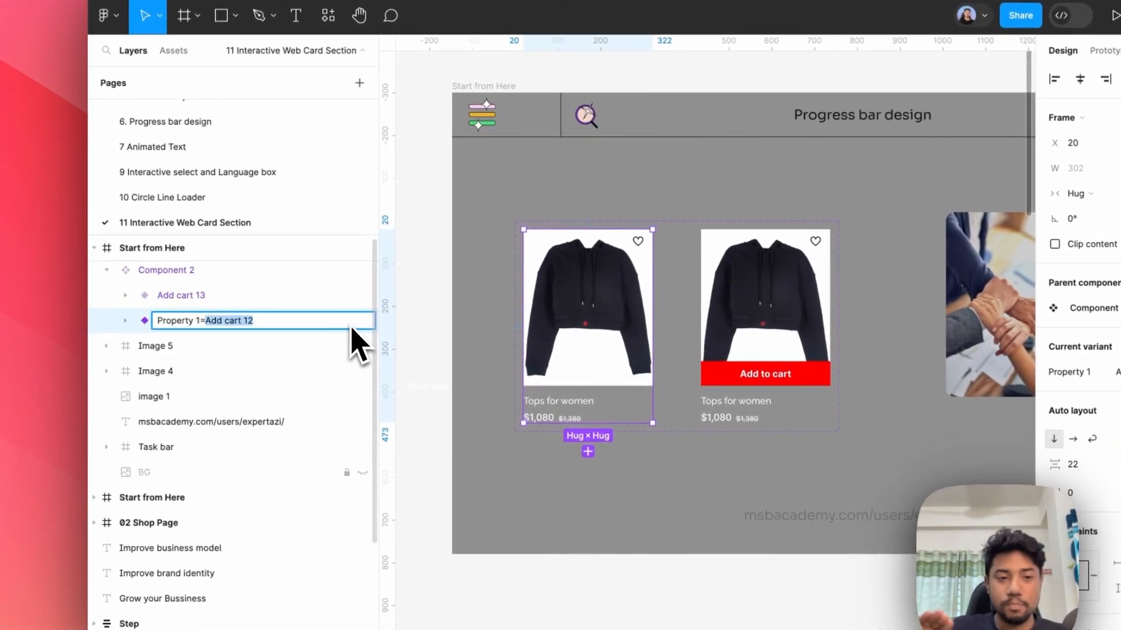
{"action": "key", "text": "BackSpace"}
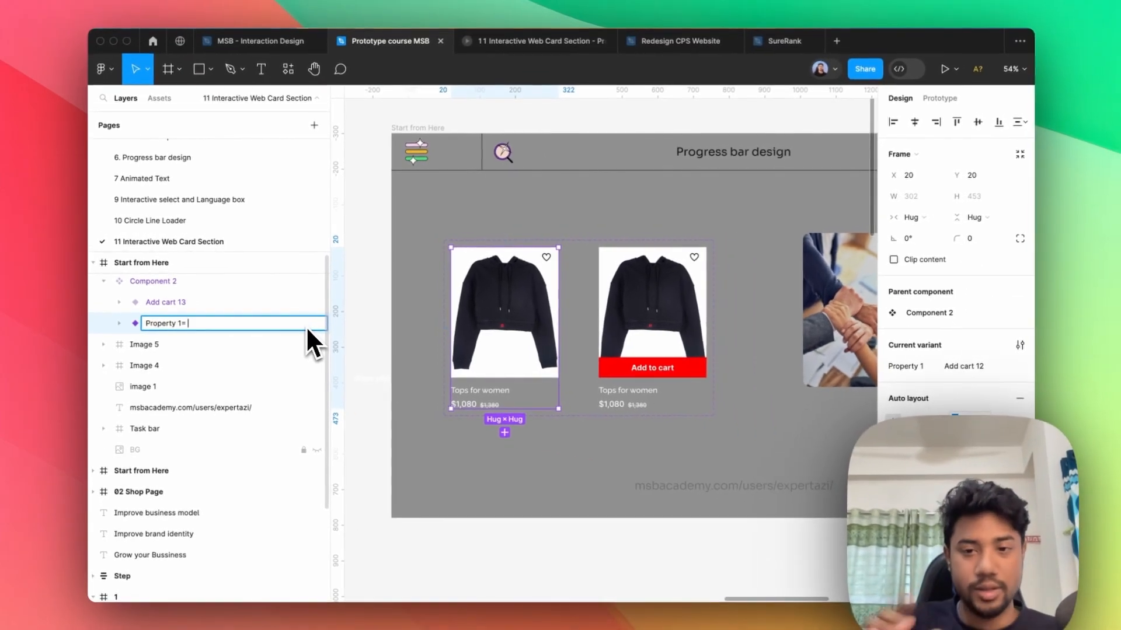
{"action": "type", "text": "Nomral"}
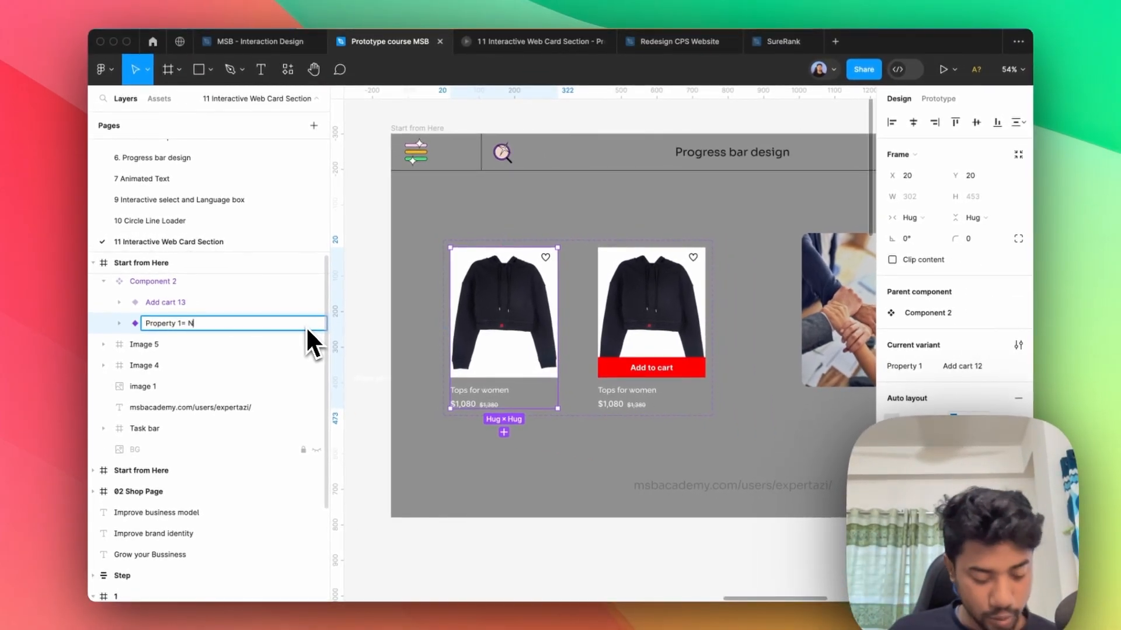
{"action": "key", "text": "Return"}
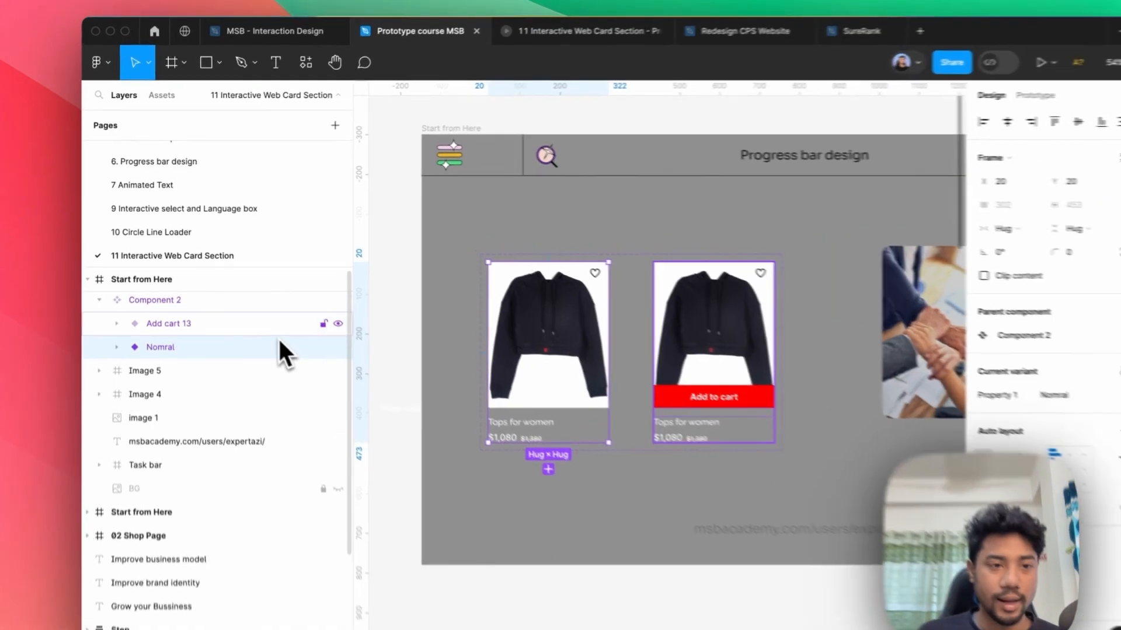
Set the Property 1 value of the variant with the Add to cart button to Hover.
{"action": "double_click", "coordinate": [257, 311]}
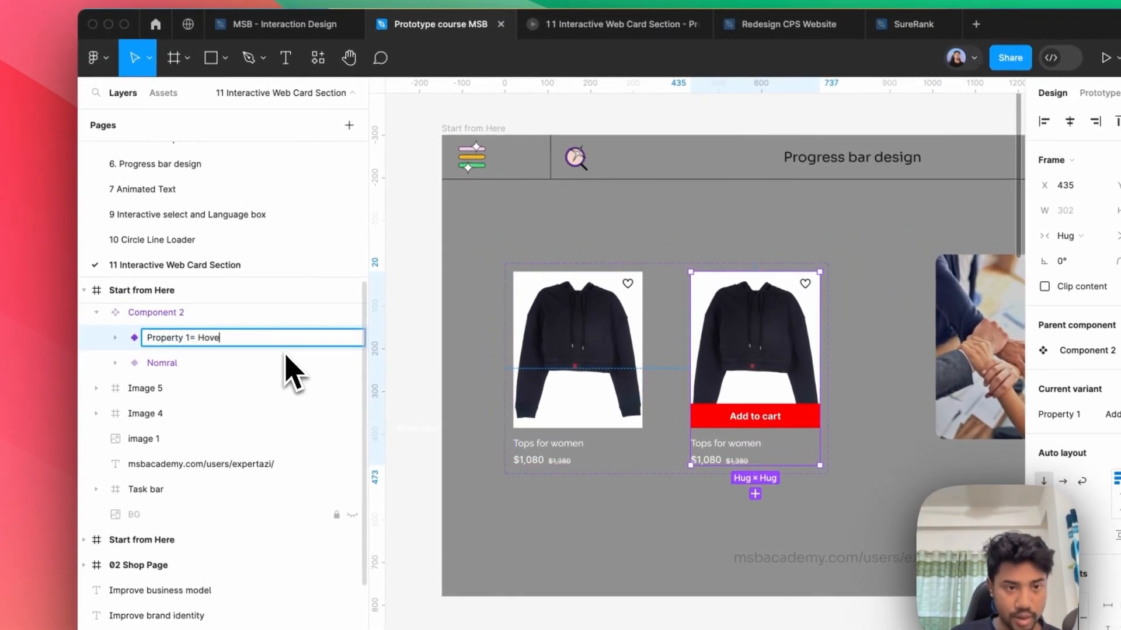
{"action": "type", "text": "r"}
{"action": "key", "text": "Return"}
{"action": "left_click", "coordinate": [170, 315]}
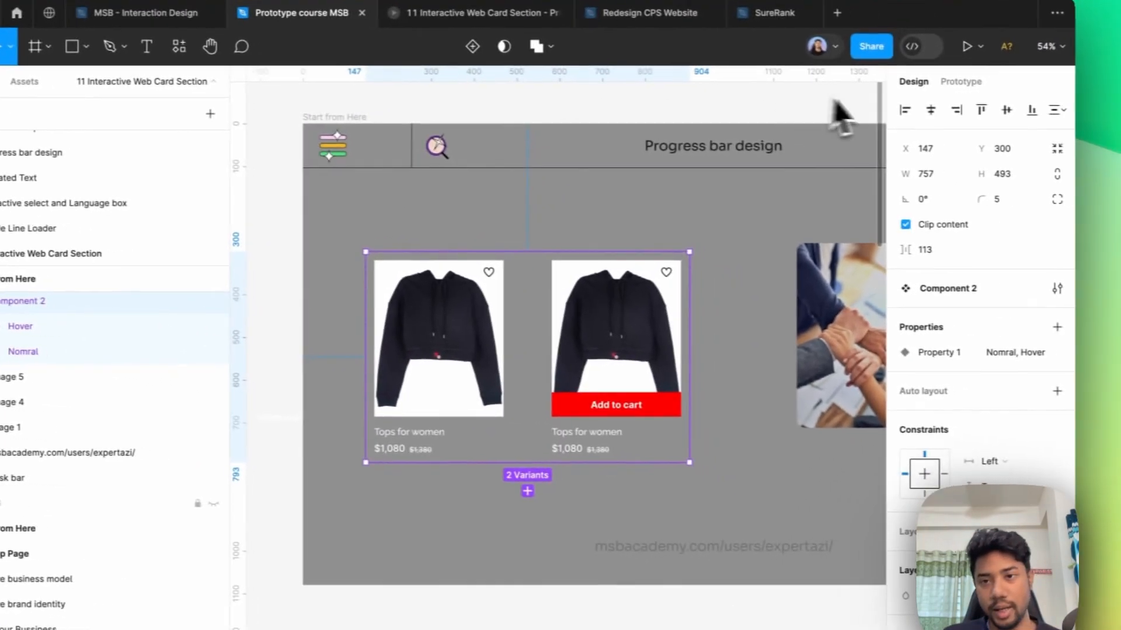
Link the Nomral variant to the Hover variant with a Change to interaction triggered while hovering.
{"action": "left_click", "coordinate": [485, 304]}
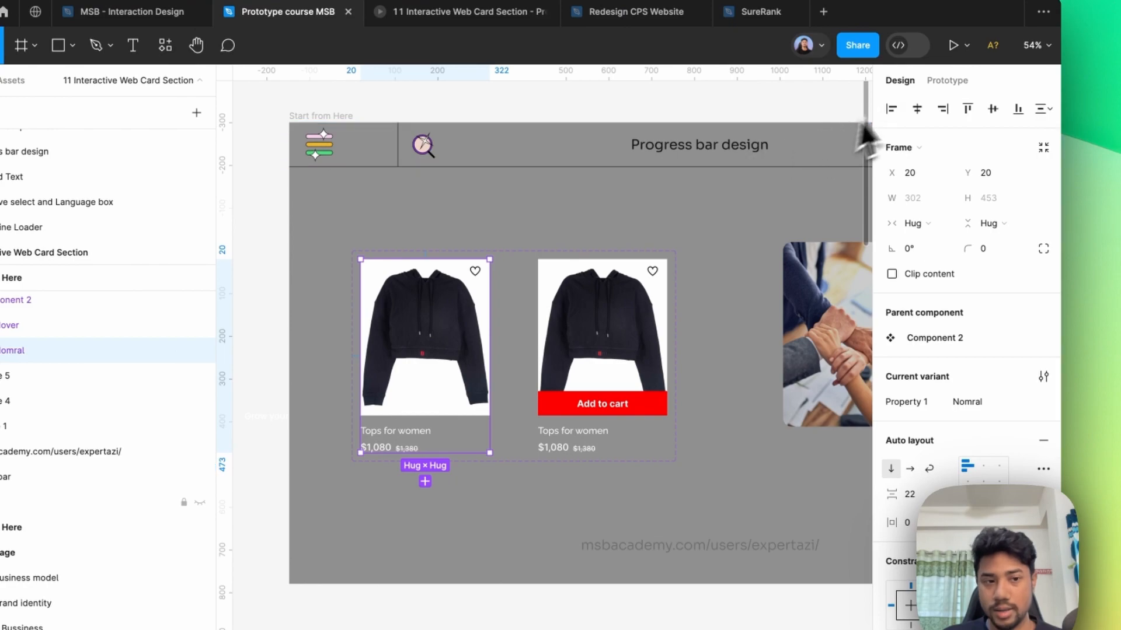
{"action": "left_click", "coordinate": [940, 82]}
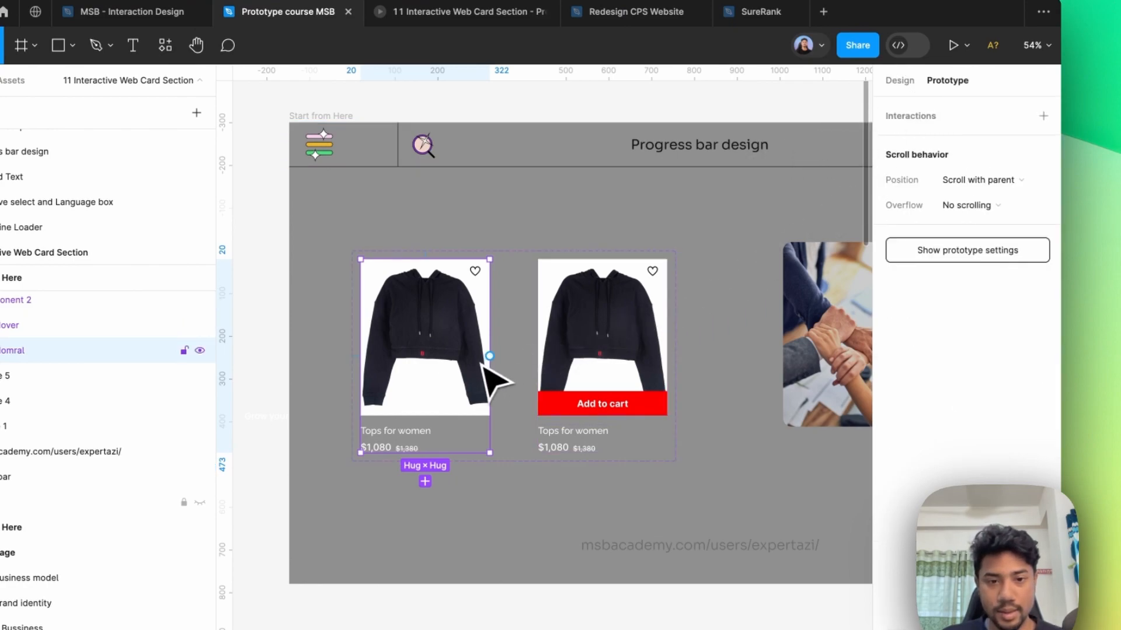
{"action": "left_click_drag", "start_coordinate": [489, 356], "coordinate": [559, 369]}
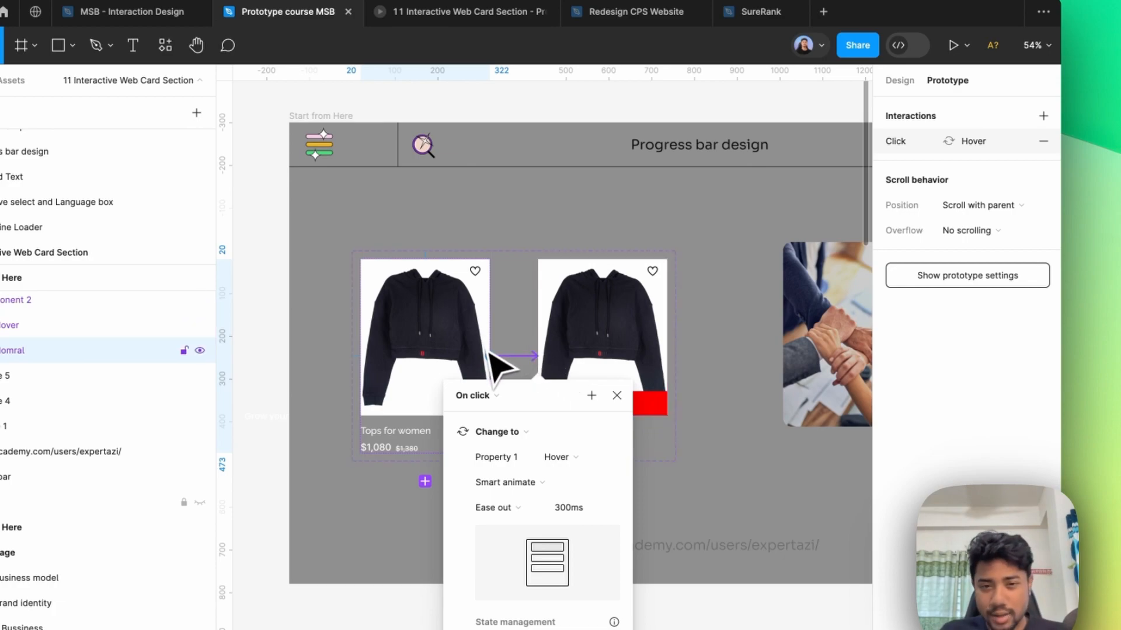
{"action": "left_click", "coordinate": [480, 397]}
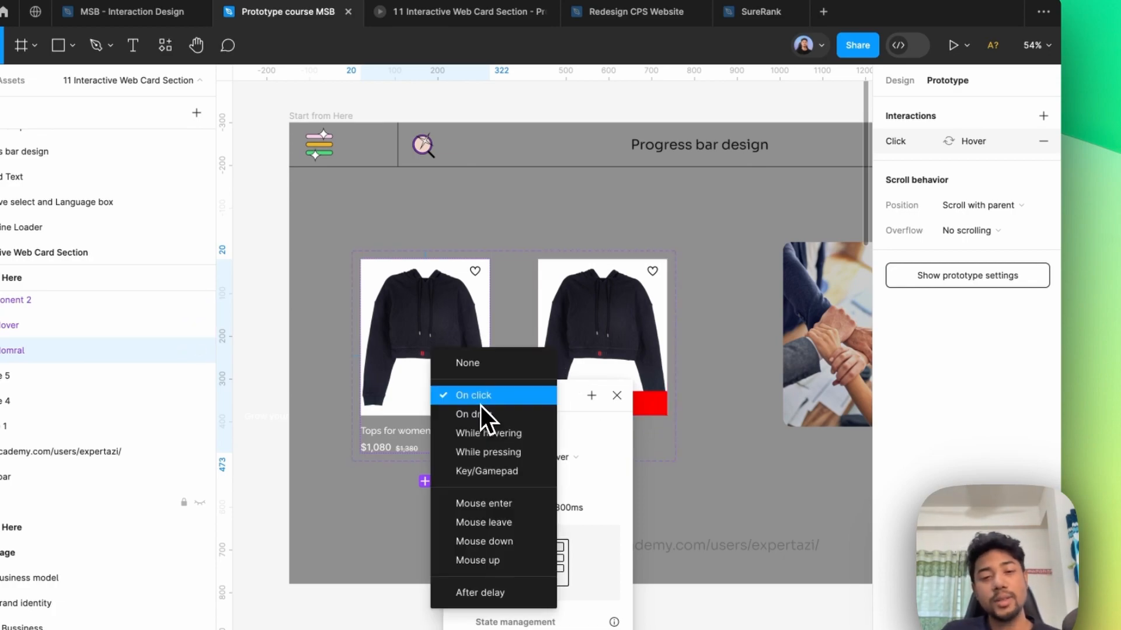
{"action": "left_click", "coordinate": [510, 433]}
{"action": "left_click", "coordinate": [617, 396]}
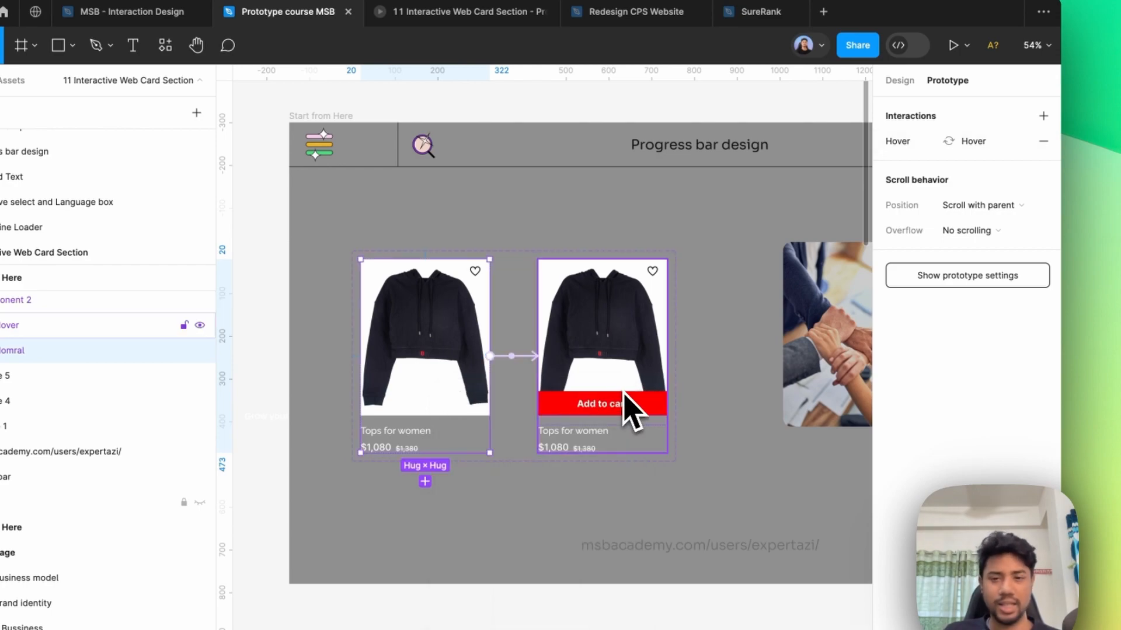
Replace Smart animate in the interaction between the two card variants with a transition that has no animation.
{"action": "left_click", "coordinate": [603, 348]}
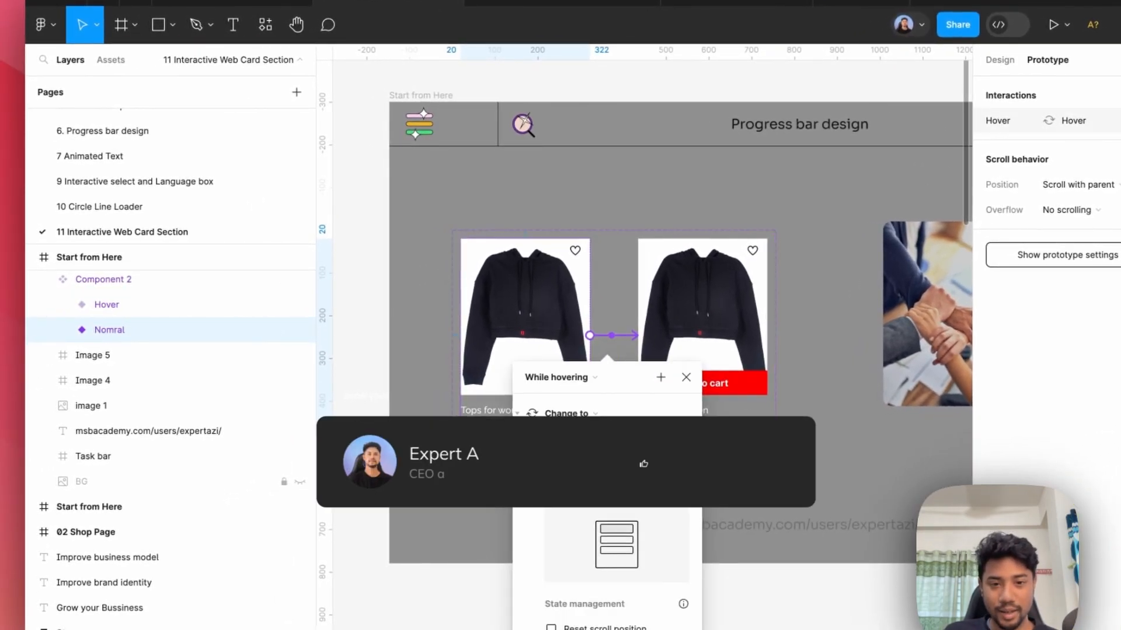
{"action": "left_click", "coordinate": [584, 462]}
{"action": "left_click", "coordinate": [578, 435]}
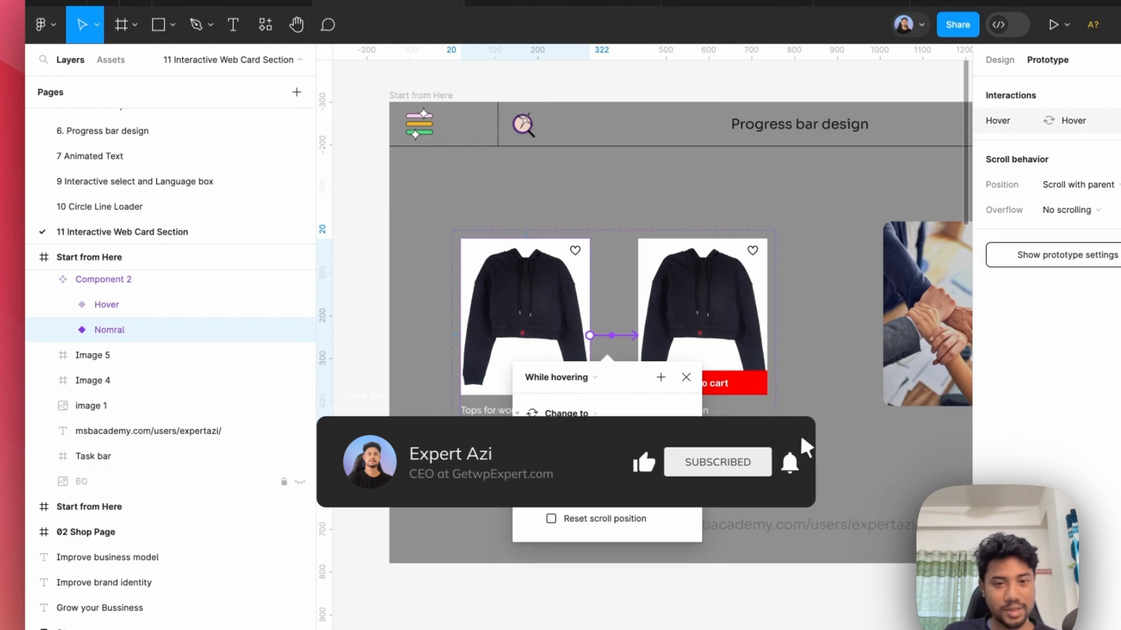
{"action": "left_click", "coordinate": [686, 378]}
Create a 1440 × 1024 desktop frame next to the Start from Here frame and fill it with that frame's grey.
{"action": "scroll", "coordinate": [485, 303], "scroll_direction": "down", "scroll_amount": 5}
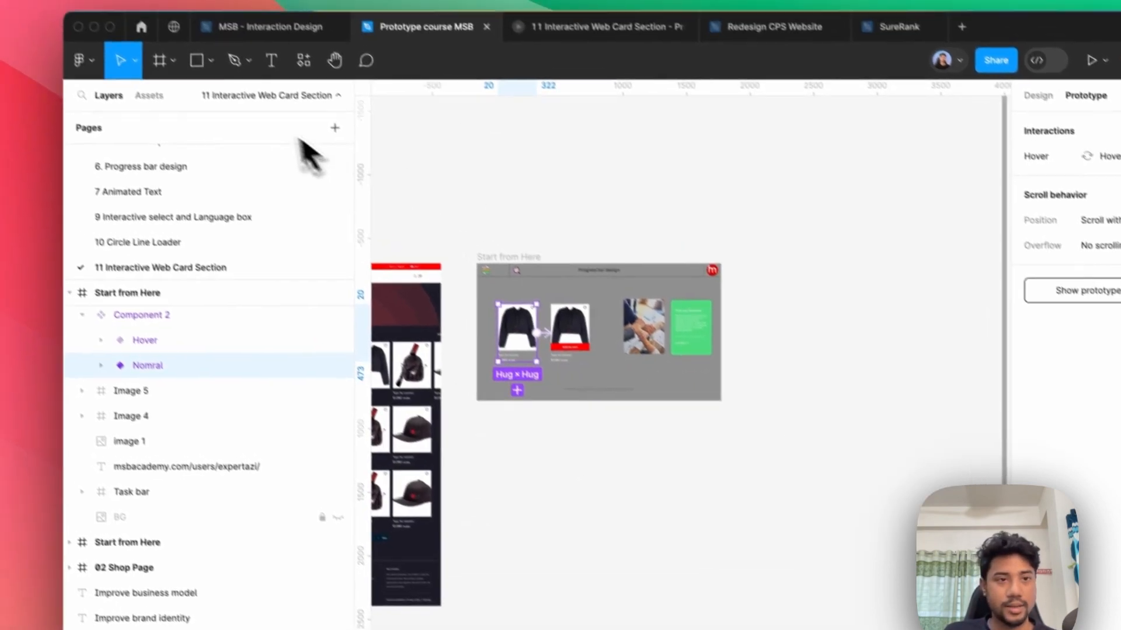
{"action": "left_click", "coordinate": [173, 60]}
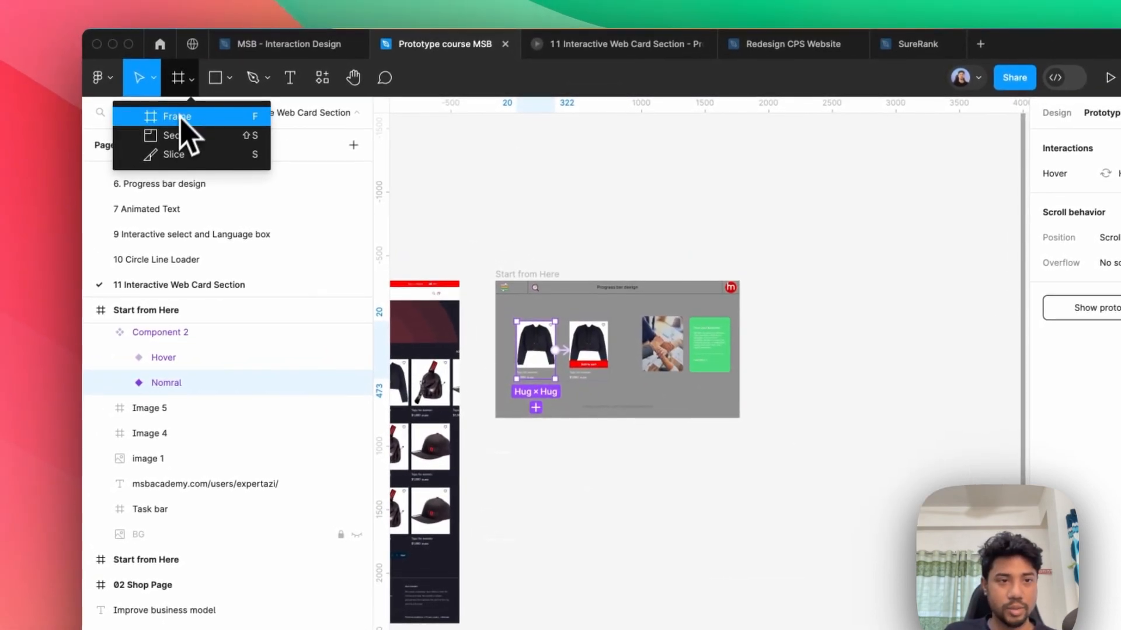
{"action": "left_click", "coordinate": [158, 101]}
{"action": "left_click", "coordinate": [902, 290]}
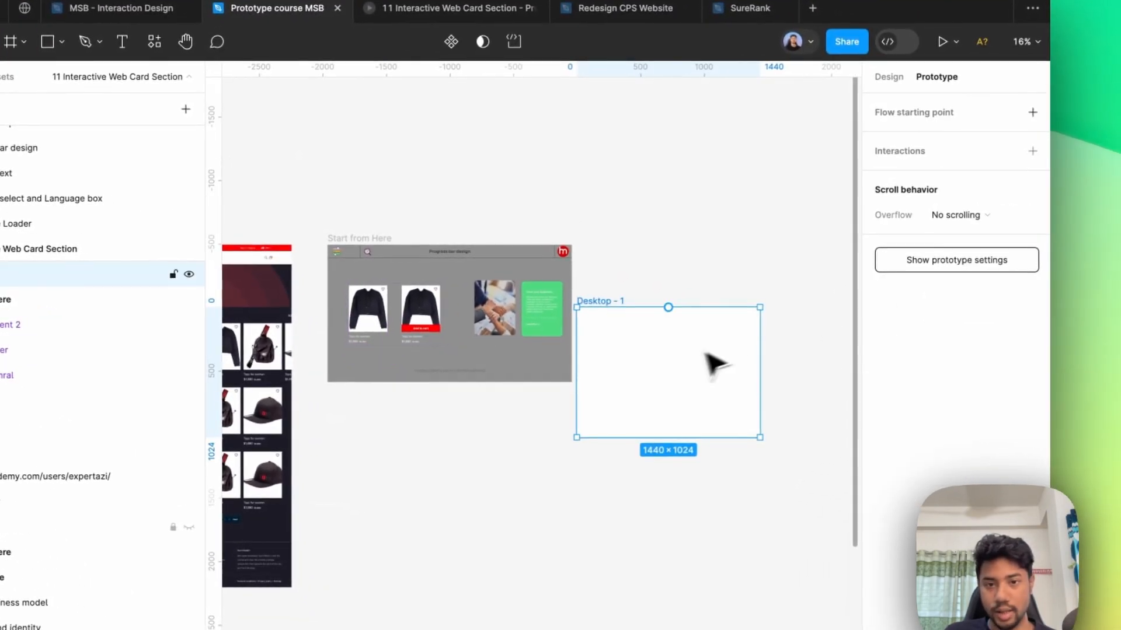
{"action": "left_click_drag", "start_coordinate": [728, 366], "coordinate": [722, 307]}
{"action": "key", "text": "i"}
{"action": "left_click", "coordinate": [564, 349]}
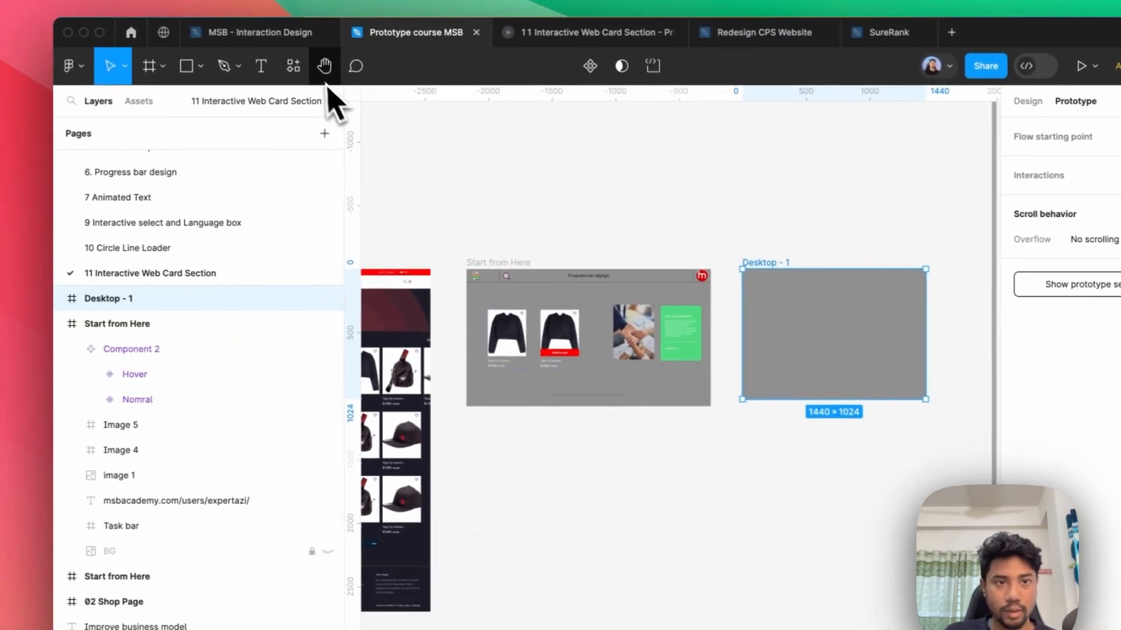
Place an instance of the hoodie card component, Component 2, inside the Desktop - 1 frame.
{"action": "left_click", "coordinate": [293, 66]}
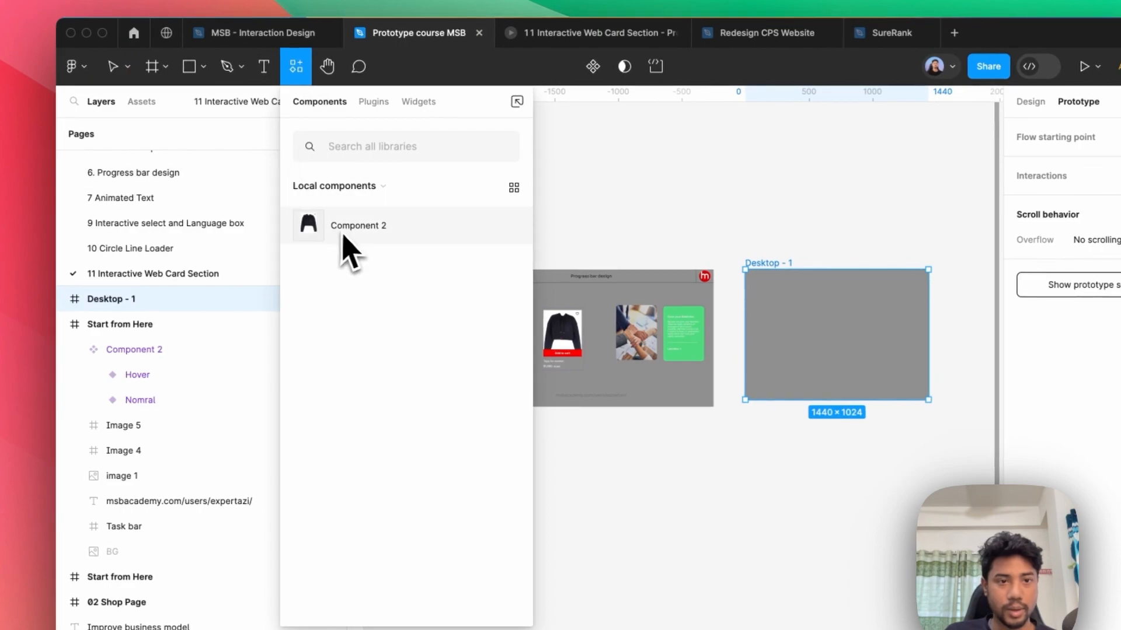
{"action": "left_click_drag", "start_coordinate": [345, 243], "coordinate": [802, 347]}
Preview the Desktop - 1 frame as a prototype, test the card's hover interaction, and return to the design file.
{"action": "left_click", "coordinate": [633, 286]}
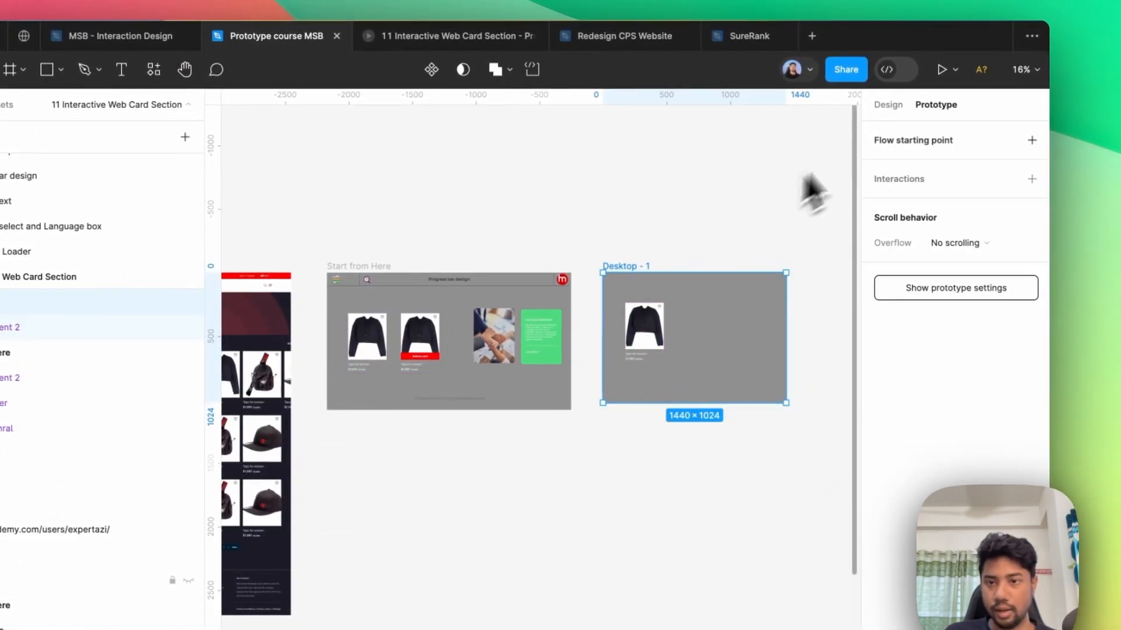
{"action": "left_click", "coordinate": [946, 70]}
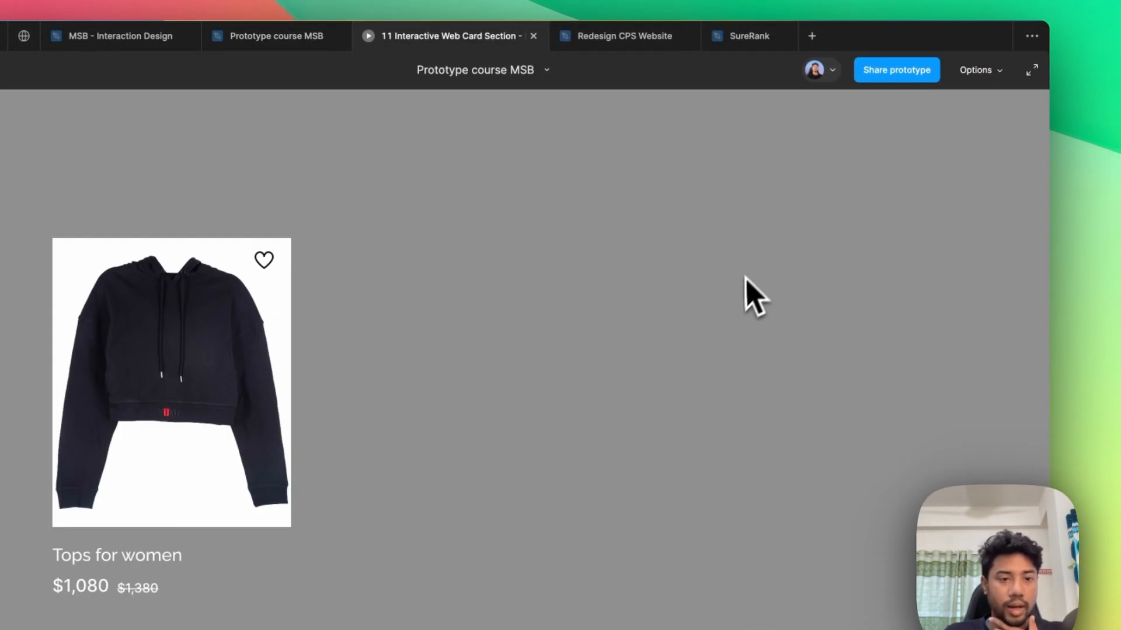
{"action": "mouse_move", "coordinate": [275, 330]}
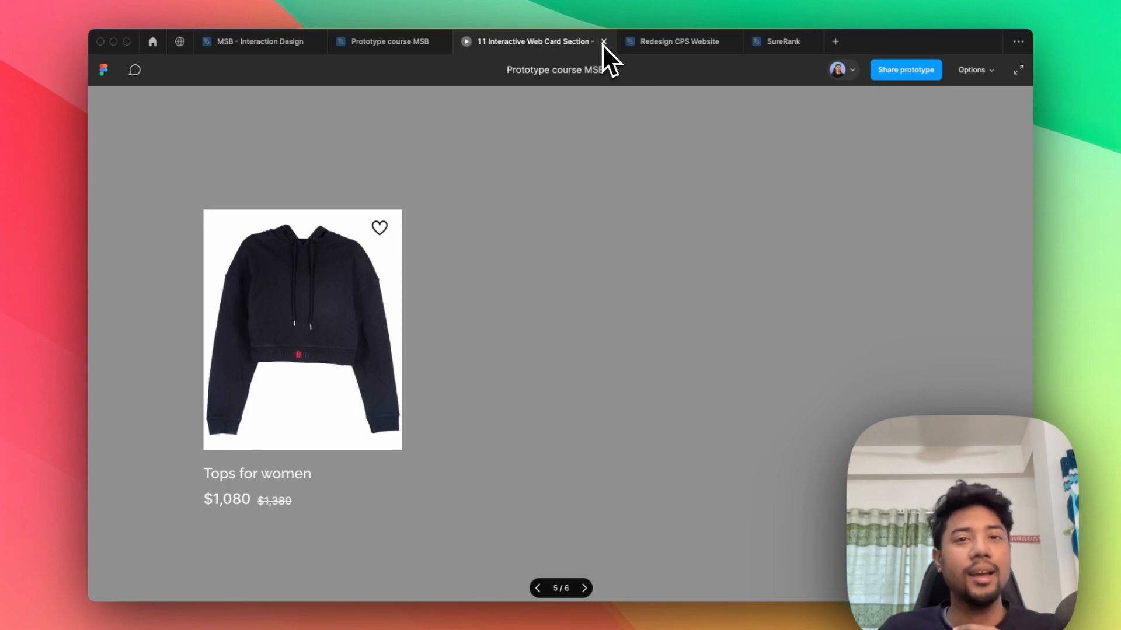
{"action": "left_click", "coordinate": [429, 42]}
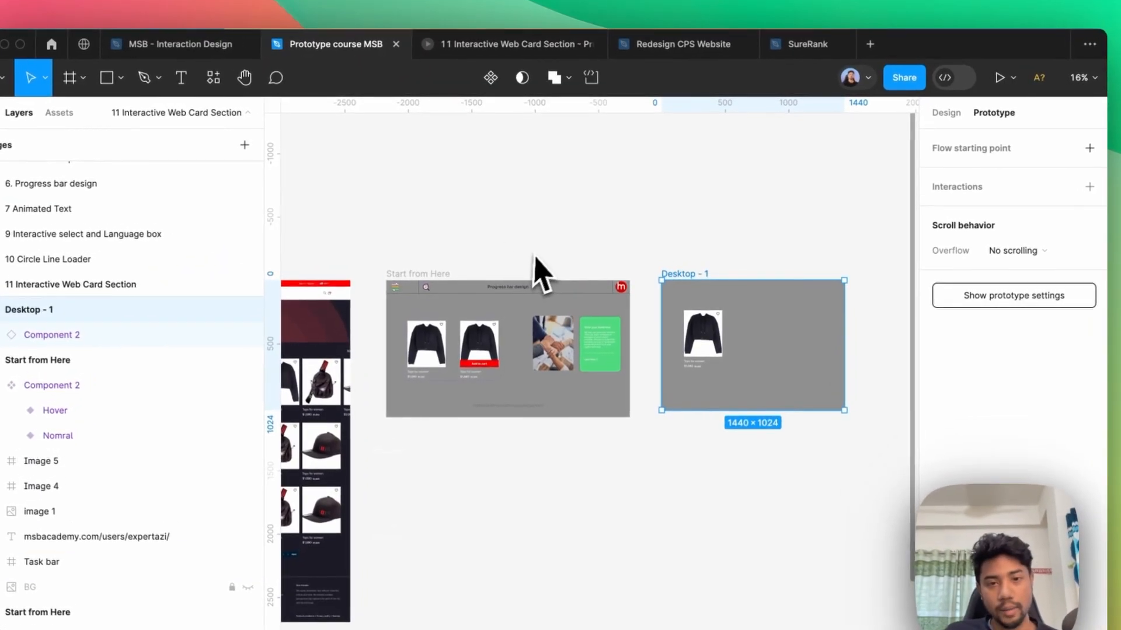
{"action": "scroll", "coordinate": [534, 255], "scroll_direction": "down", "scroll_amount": 2}
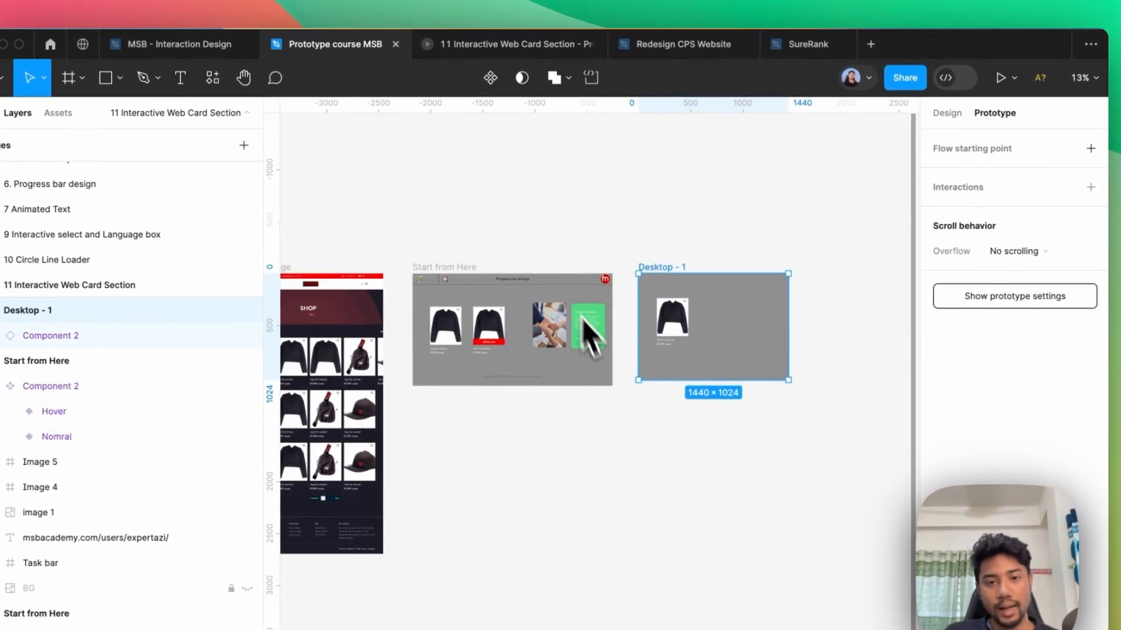
Delete the hoodie card instance, Component 2, from the Desktop - 1 frame.
{"action": "scroll", "coordinate": [521, 259], "scroll_direction": "down", "scroll_amount": 2}
{"action": "left_click", "coordinate": [698, 244]}
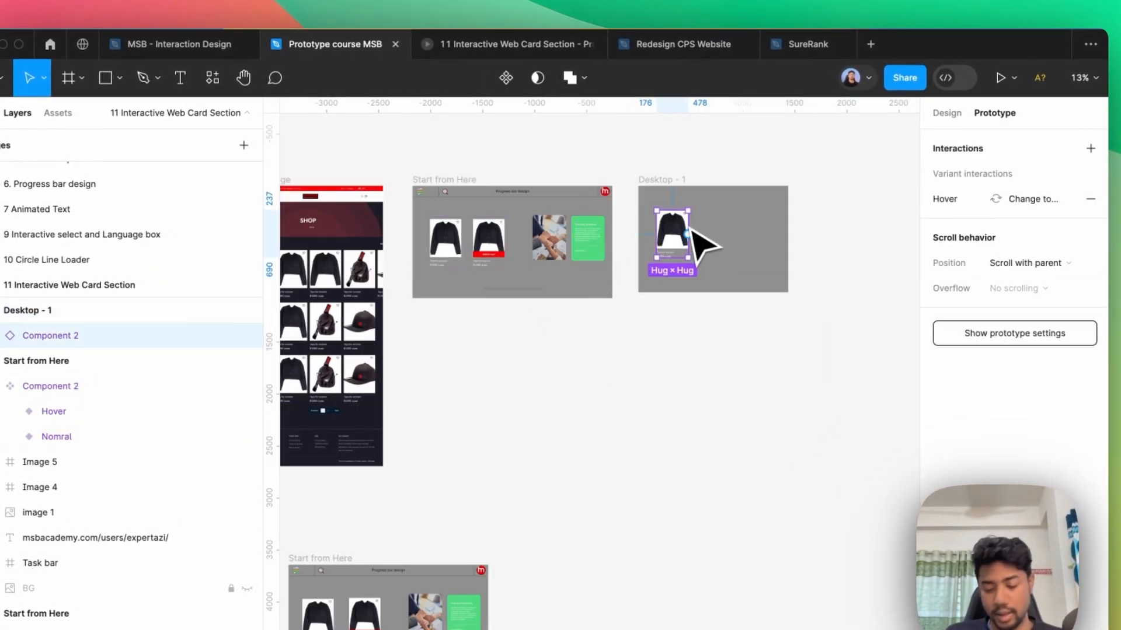
{"action": "key", "text": "Delete"}
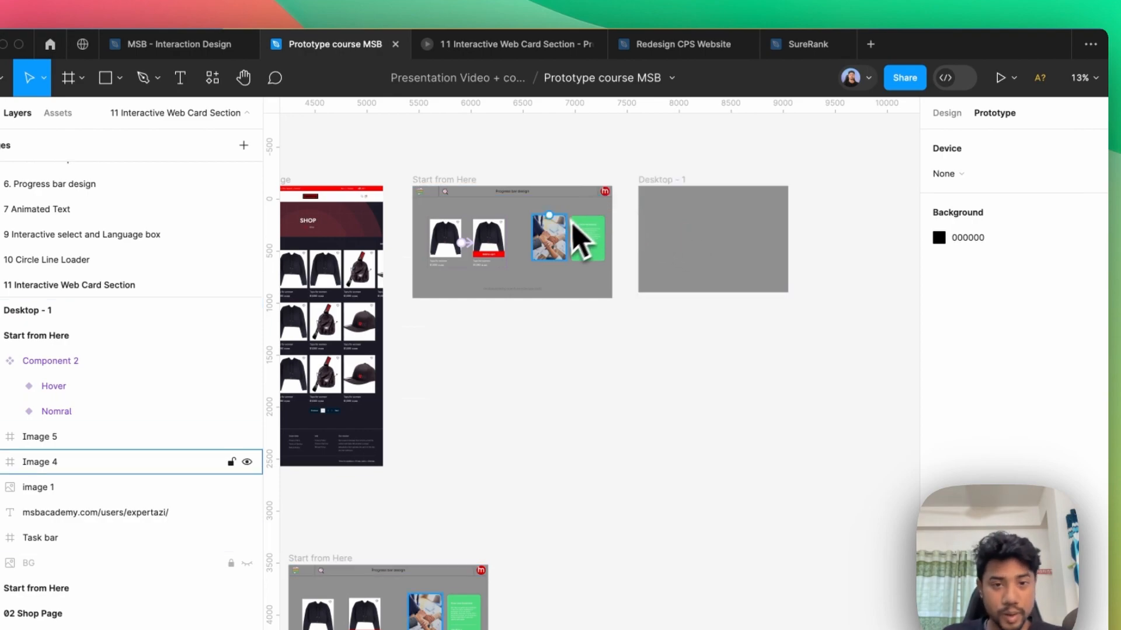
Place a copy of the handshake image card, Image 4, on the empty canvas below the Start from Here frame.
{"action": "left_click", "coordinate": [947, 113]}
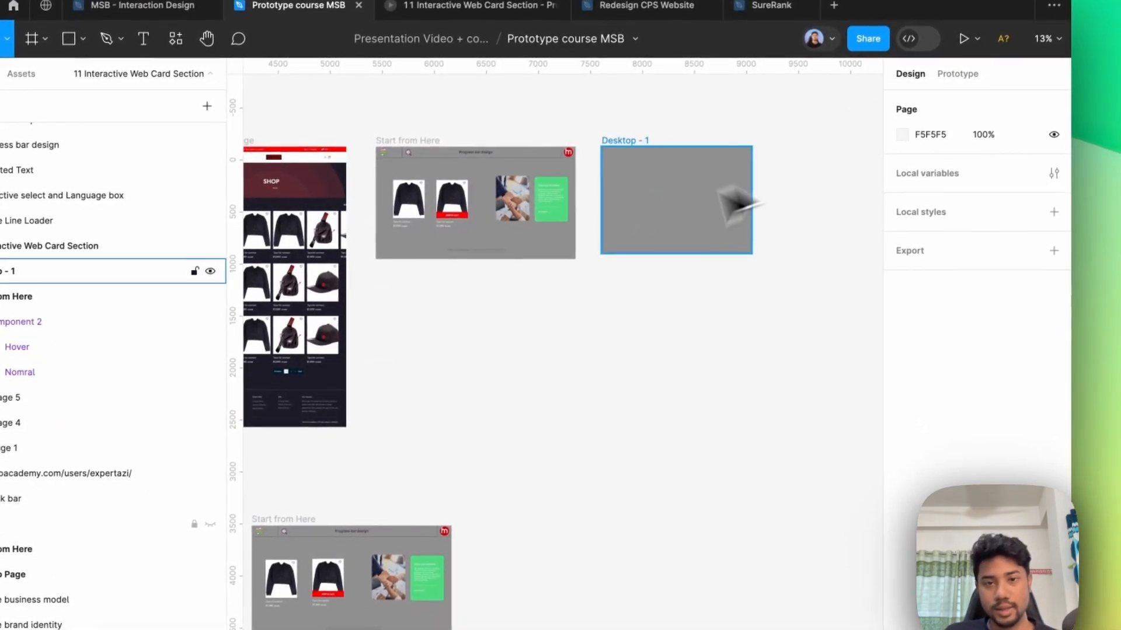
{"action": "scroll", "coordinate": [605, 243], "scroll_direction": "up", "scroll_amount": 5}
{"action": "left_click", "coordinate": [570, 204]}
{"action": "left_click", "coordinate": [451, 174]}
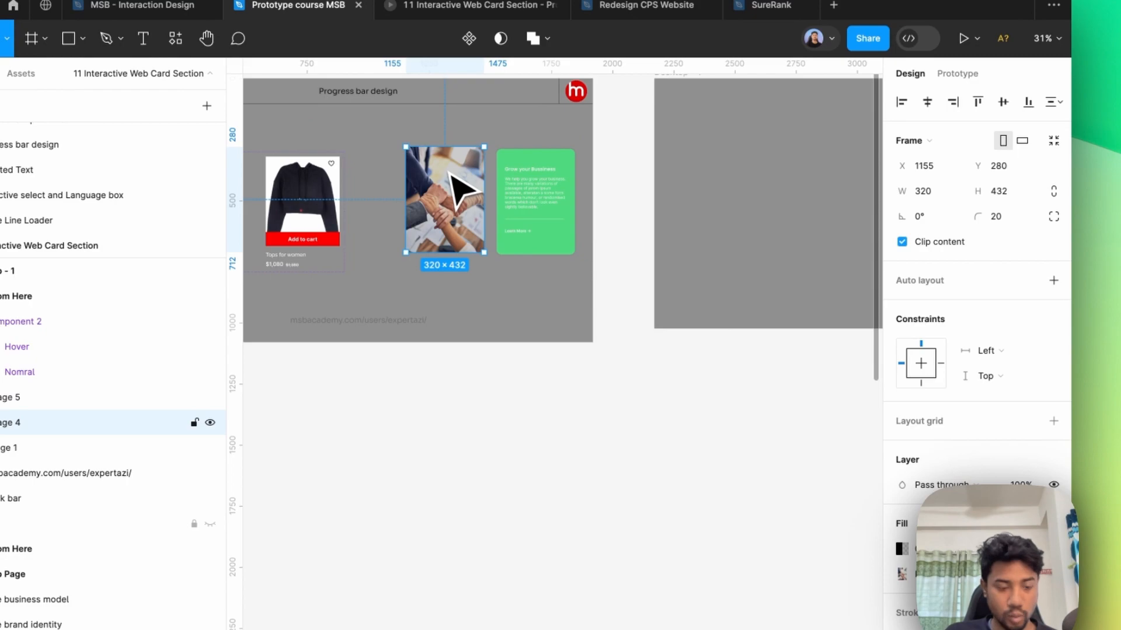
{"action": "left_click_drag", "start_coordinate": [458, 190], "coordinate": [474, 447]}
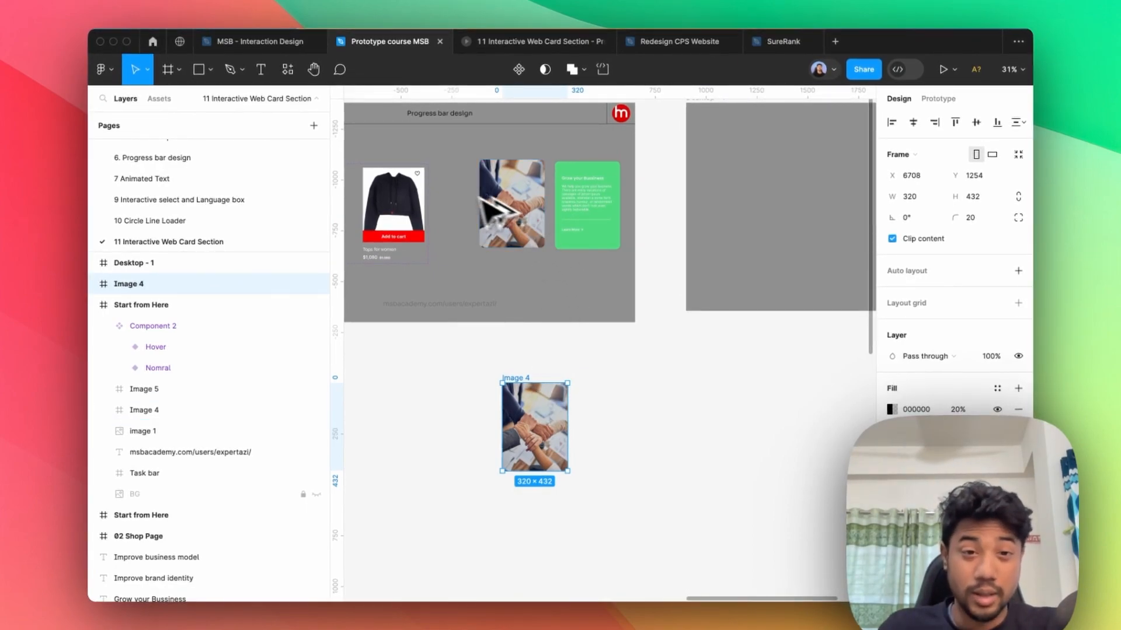
Toggle Clip content repeatedly on the copied Image 4 frame to reveal the green hover panel below the image.
{"action": "scroll", "coordinate": [567, 246], "scroll_direction": "down", "scroll_amount": 5}
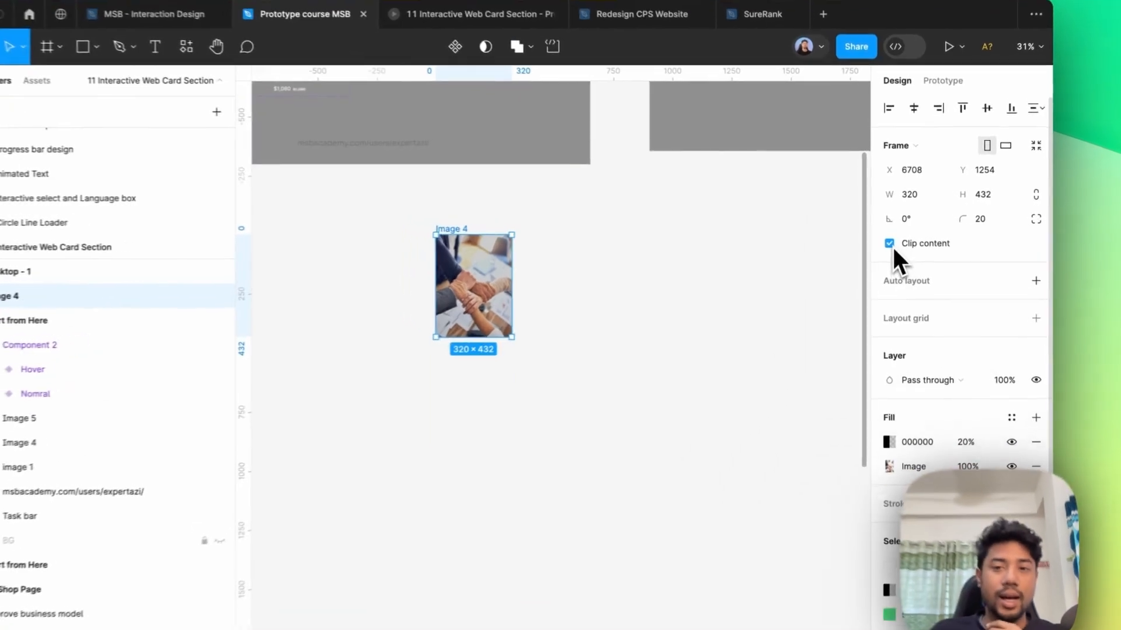
{"action": "left_click", "coordinate": [896, 242]}
{"action": "left_click", "coordinate": [896, 242]}
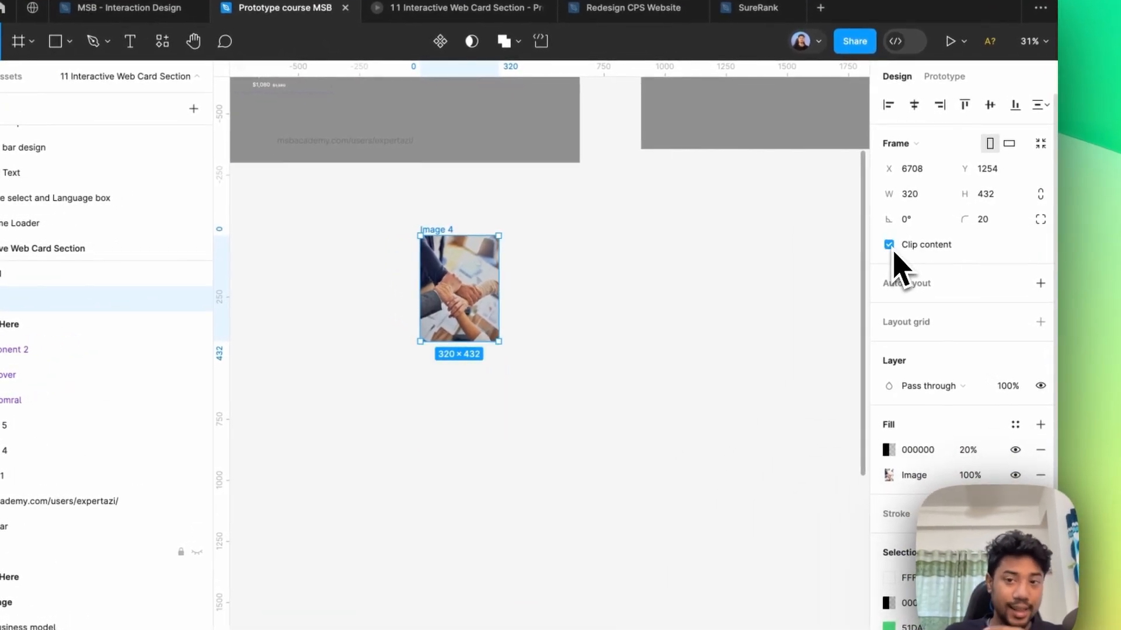
{"action": "left_click", "coordinate": [890, 245]}
{"action": "left_click", "coordinate": [890, 246]}
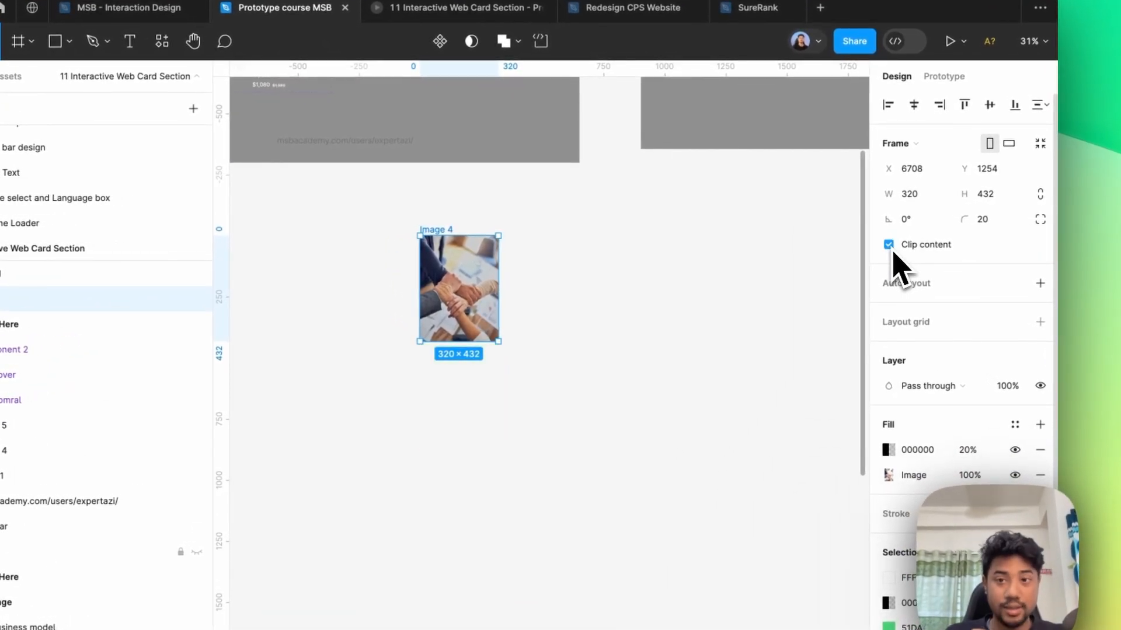
{"action": "left_click", "coordinate": [893, 253]}
{"action": "left_click", "coordinate": [893, 253]}
{"action": "left_click", "coordinate": [893, 253]}
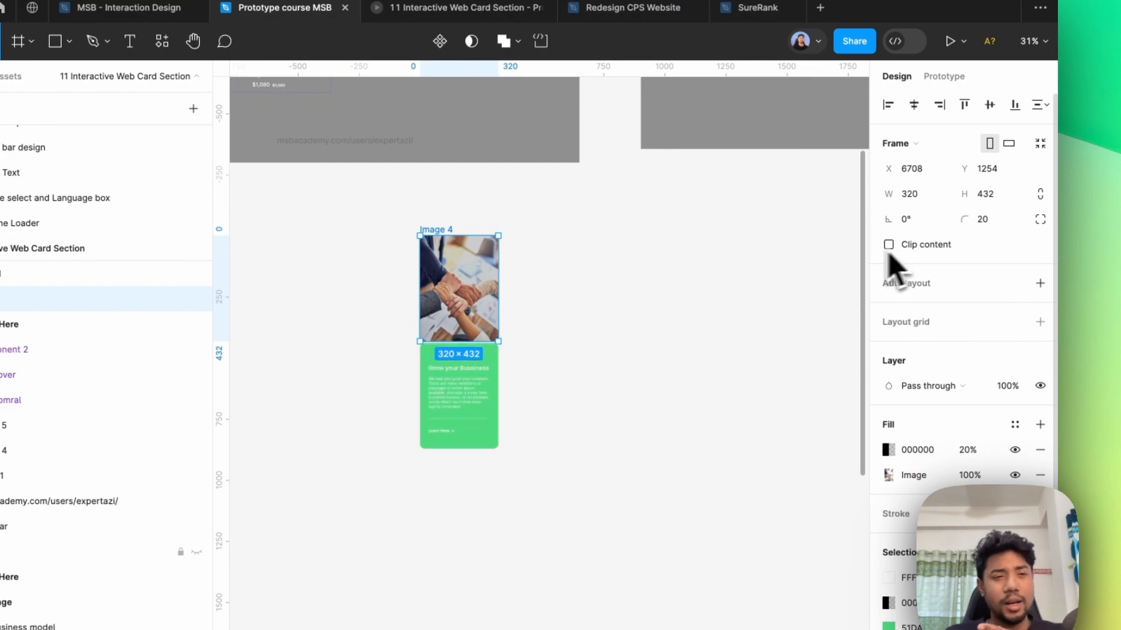
Select the nested hover layer, return to the Image 4 frame, and toggle its Clip content on and off again.
{"action": "key", "text": "Return"}
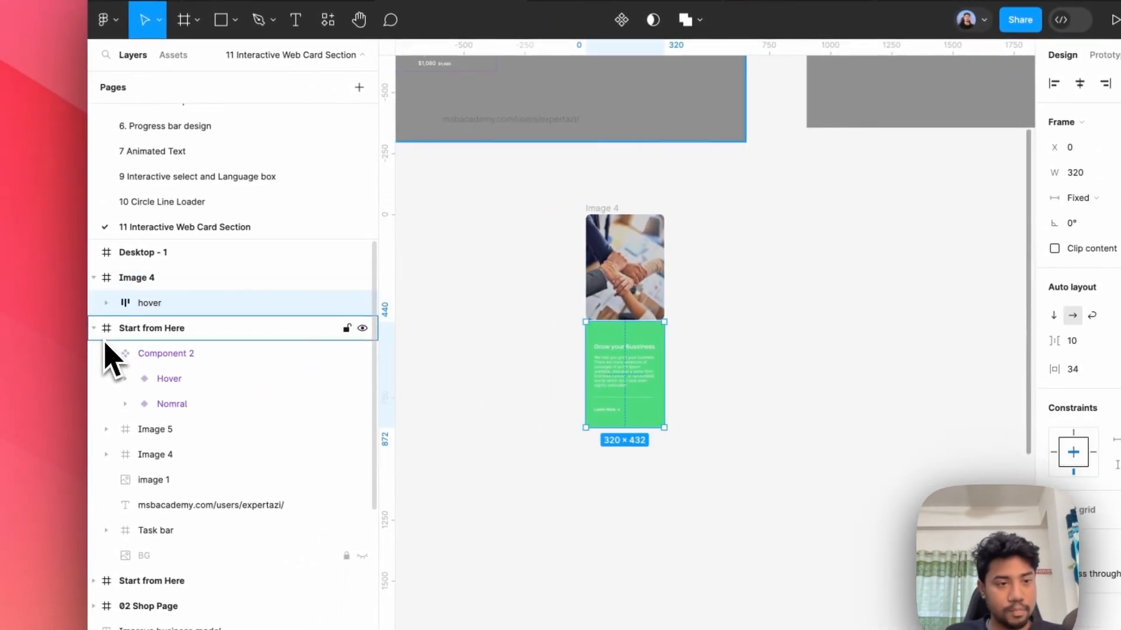
{"action": "left_click", "coordinate": [220, 279]}
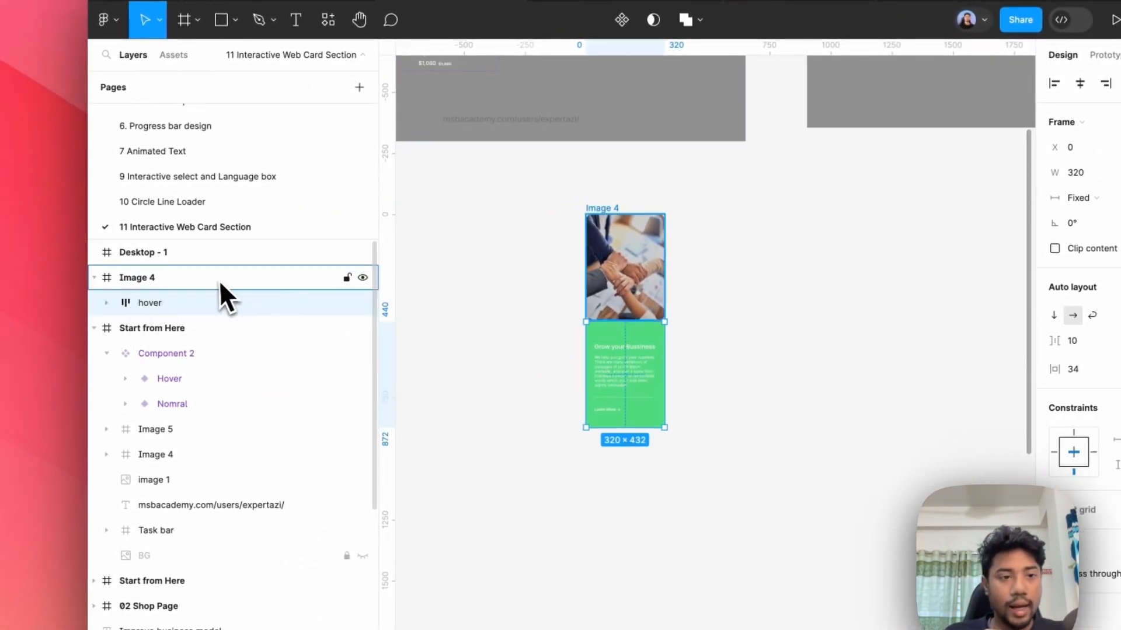
{"action": "left_click", "coordinate": [902, 251]}
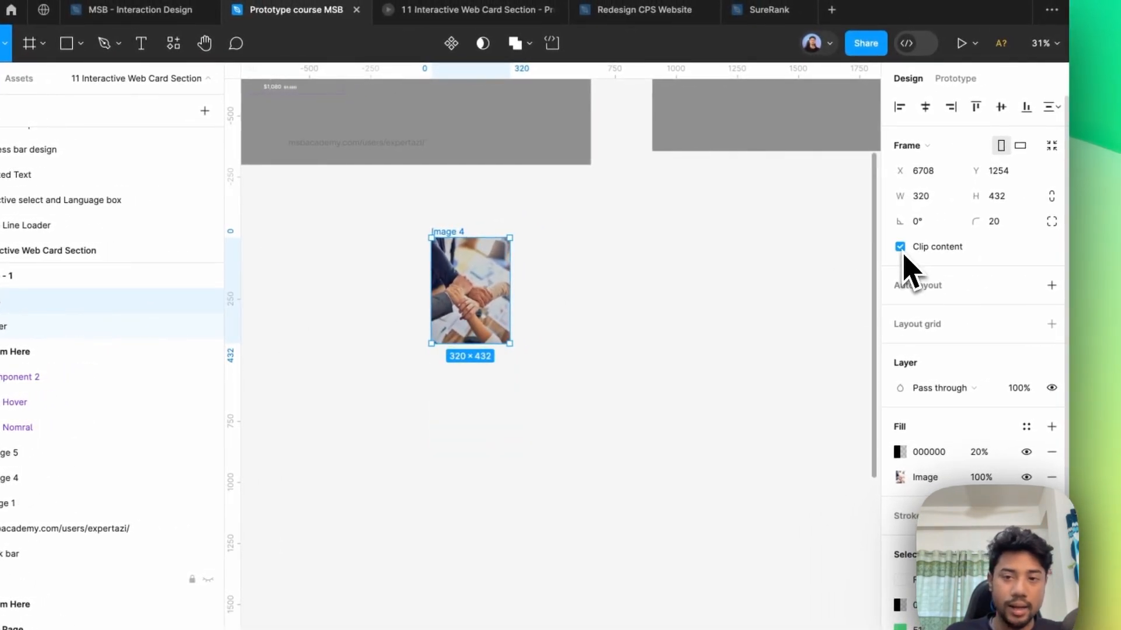
{"action": "left_click", "coordinate": [900, 247]}
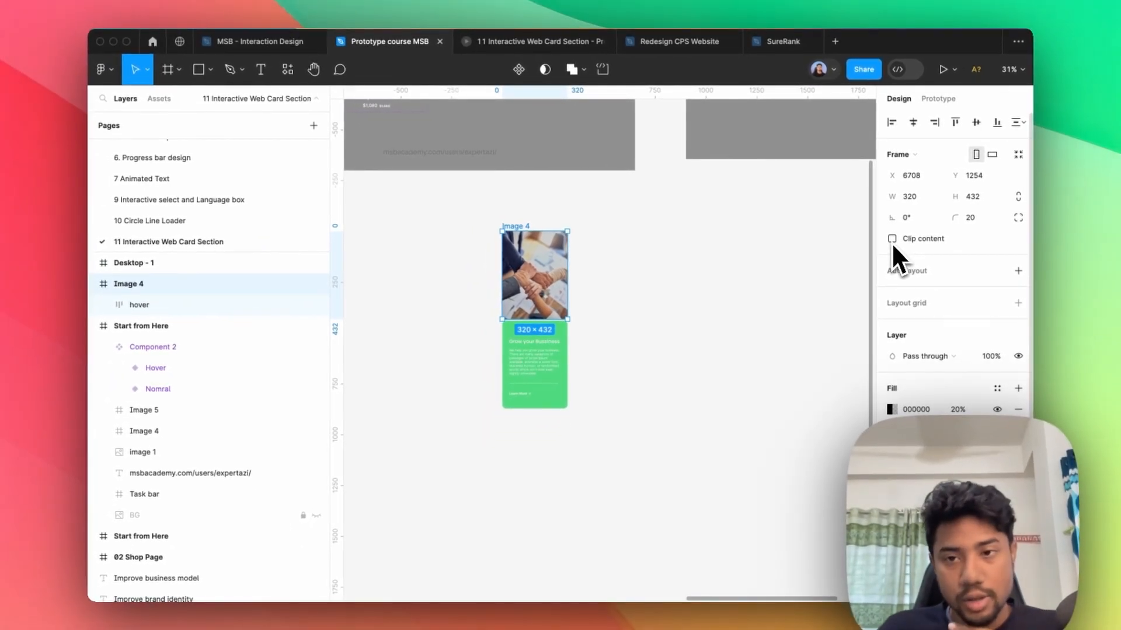
Inspect the green hover layer, reselect the Image 4 frame and turn its Clip content back on.
{"action": "left_click", "coordinate": [564, 379]}
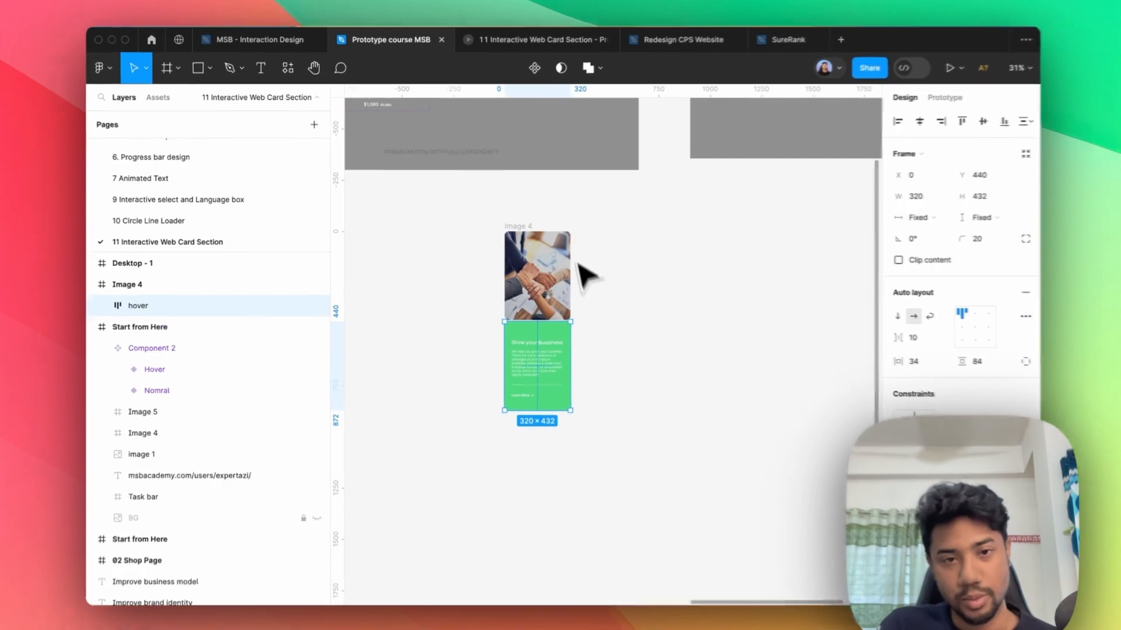
{"action": "left_click", "coordinate": [589, 251]}
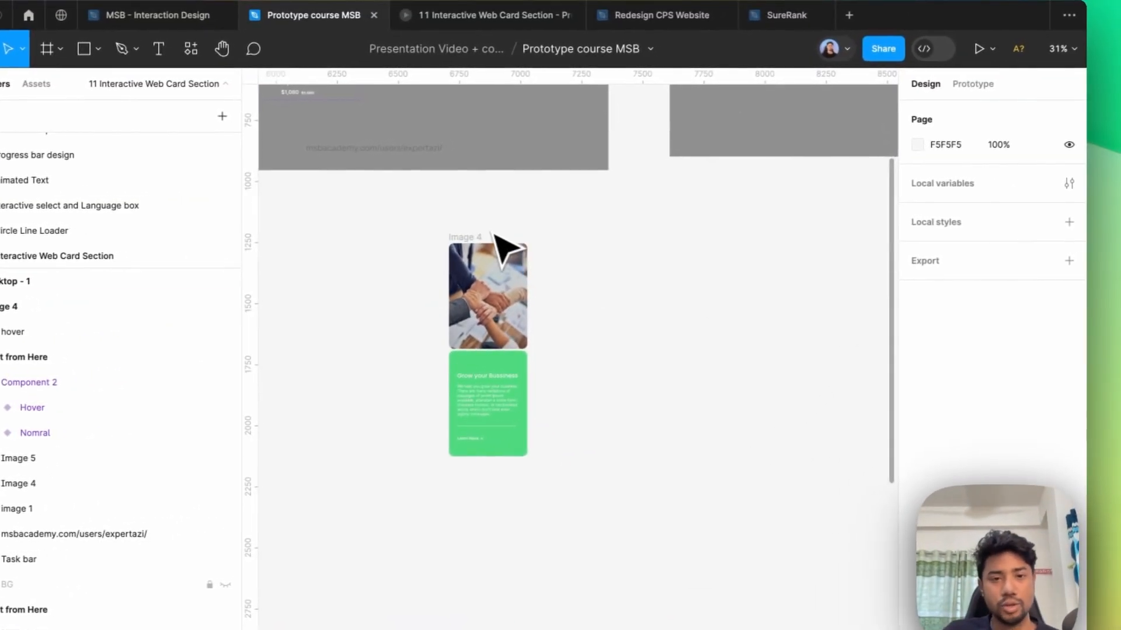
{"action": "left_click", "coordinate": [490, 243]}
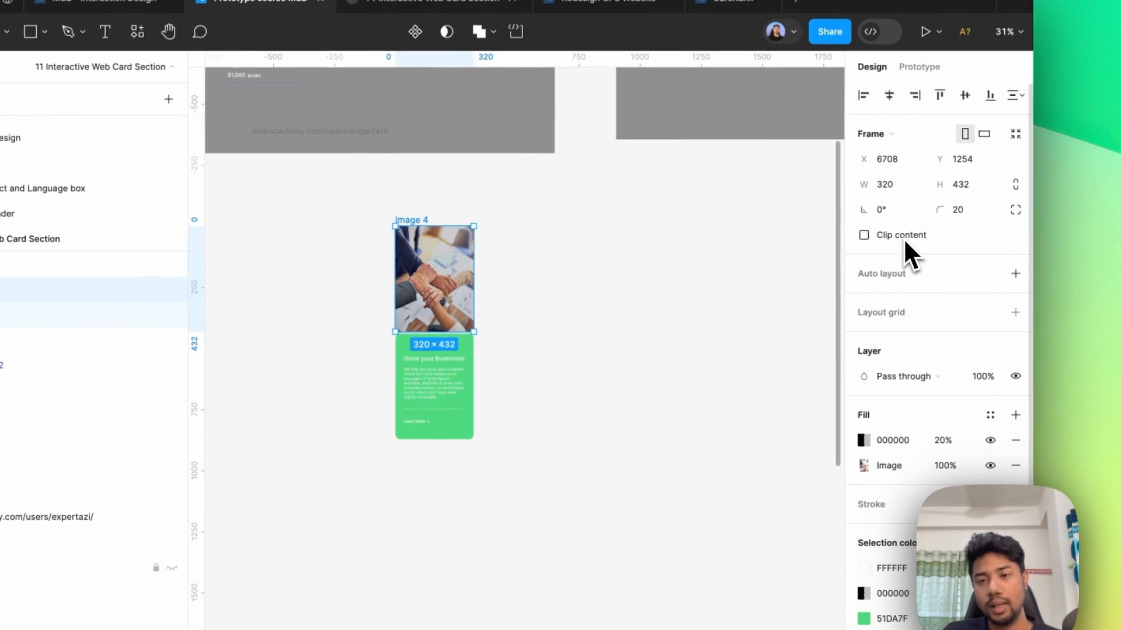
{"action": "left_click", "coordinate": [904, 239]}
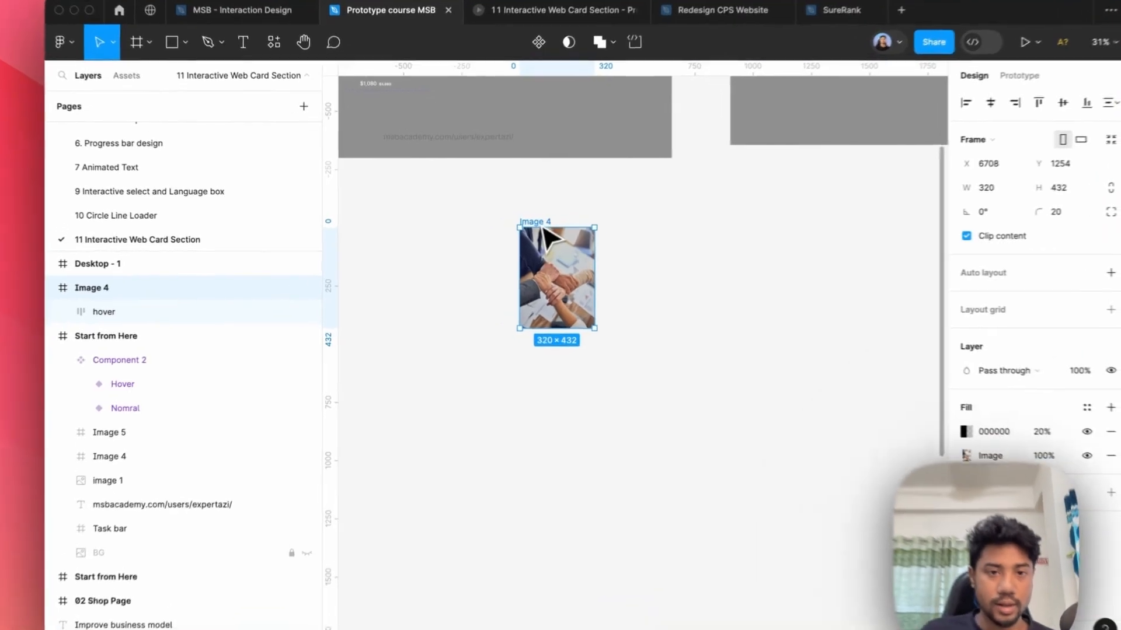
Rename the copied Image 4 frame to 1 and duplicate it beside the original.
{"action": "double_click", "coordinate": [518, 227]}
{"action": "type", "text": "1"}
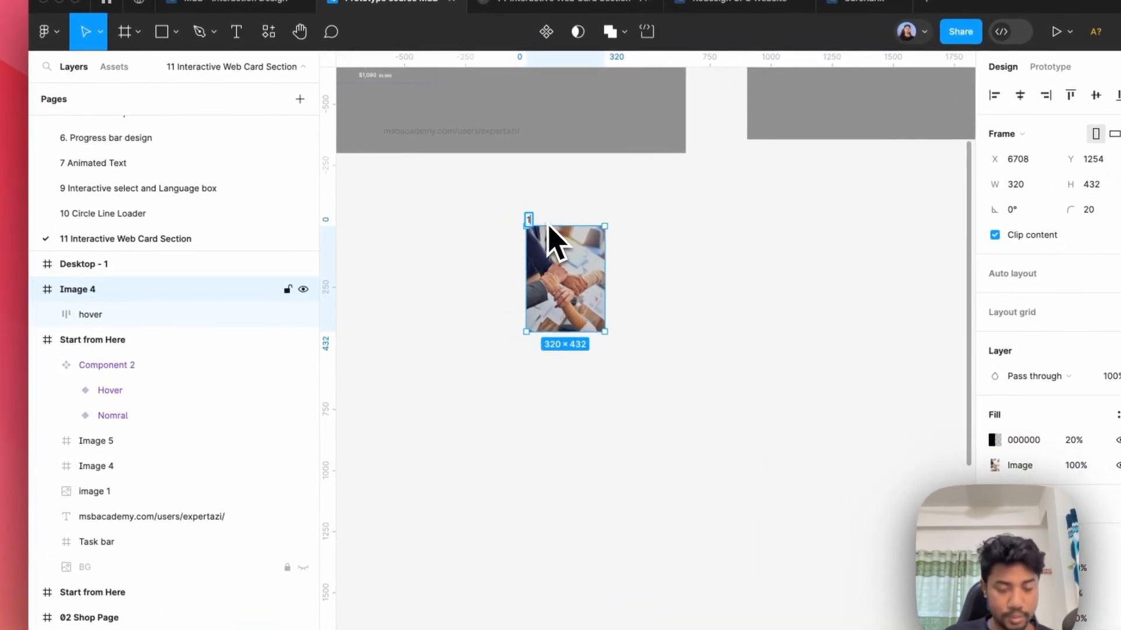
{"action": "key", "text": "Return"}
{"action": "left_click_drag", "start_coordinate": [586, 288], "coordinate": [688, 286]}
Vertically center the hover layer in the duplicated card so the green panel covers the image.
{"action": "key", "text": "Return"}
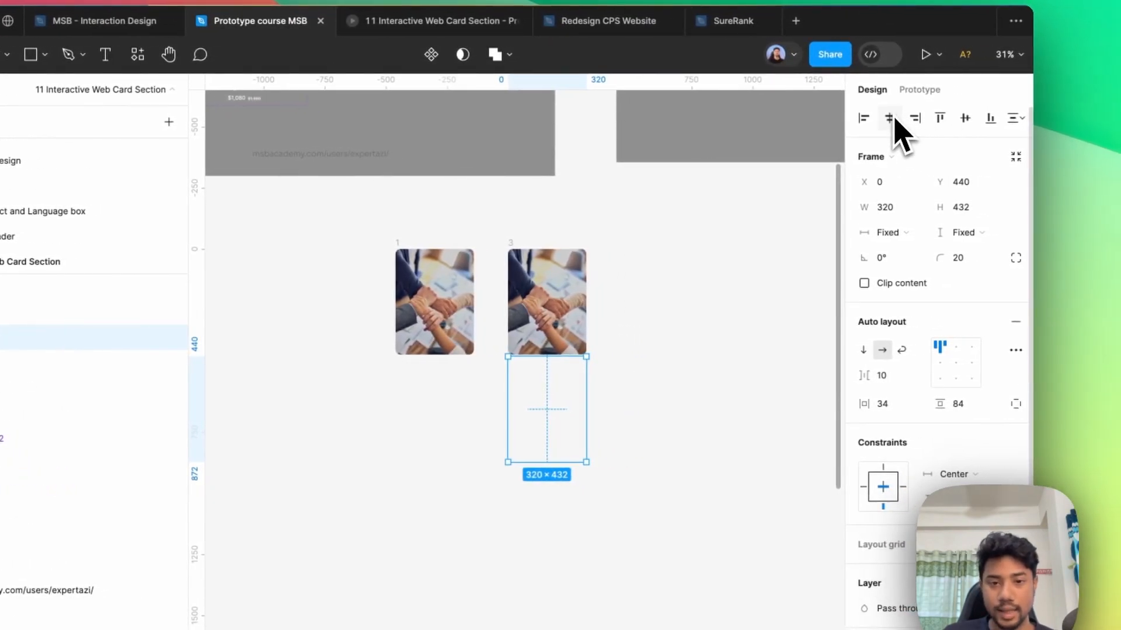
{"action": "left_click", "coordinate": [964, 118]}
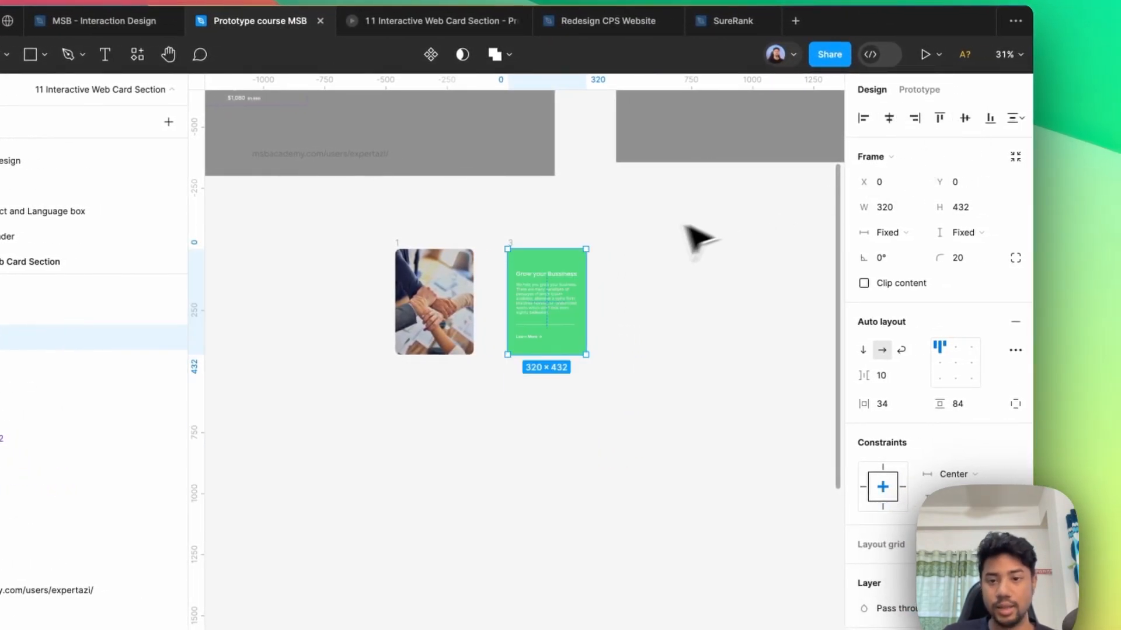
{"action": "left_click", "coordinate": [738, 348]}
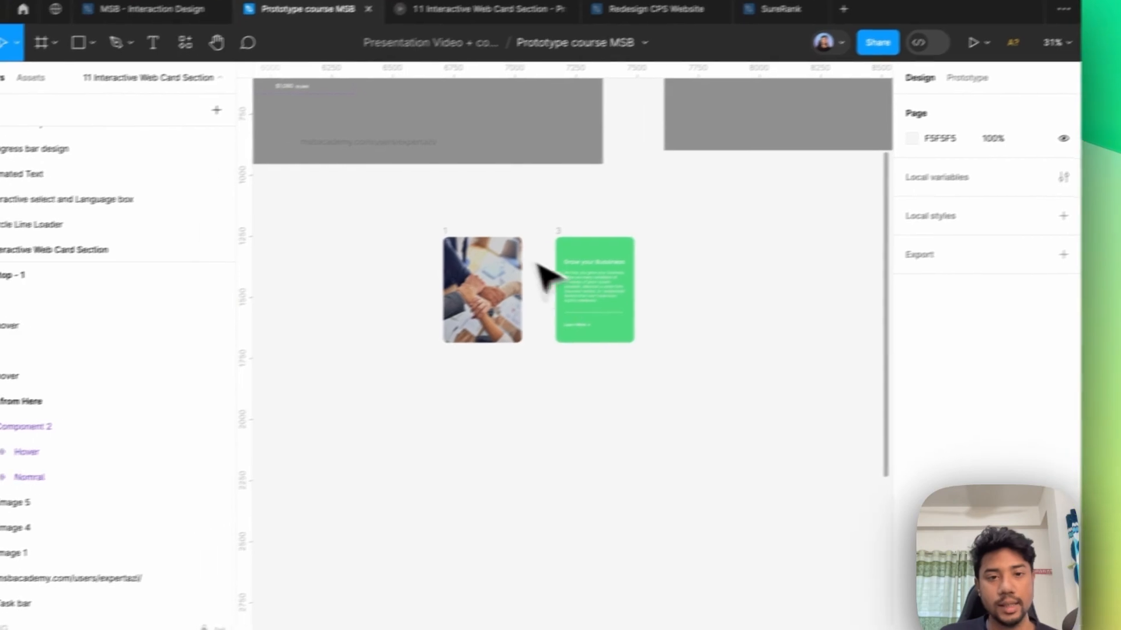
Combine the image card and the green card into a component set with two variants.
{"action": "left_click_drag", "start_coordinate": [450, 202], "coordinate": [721, 403]}
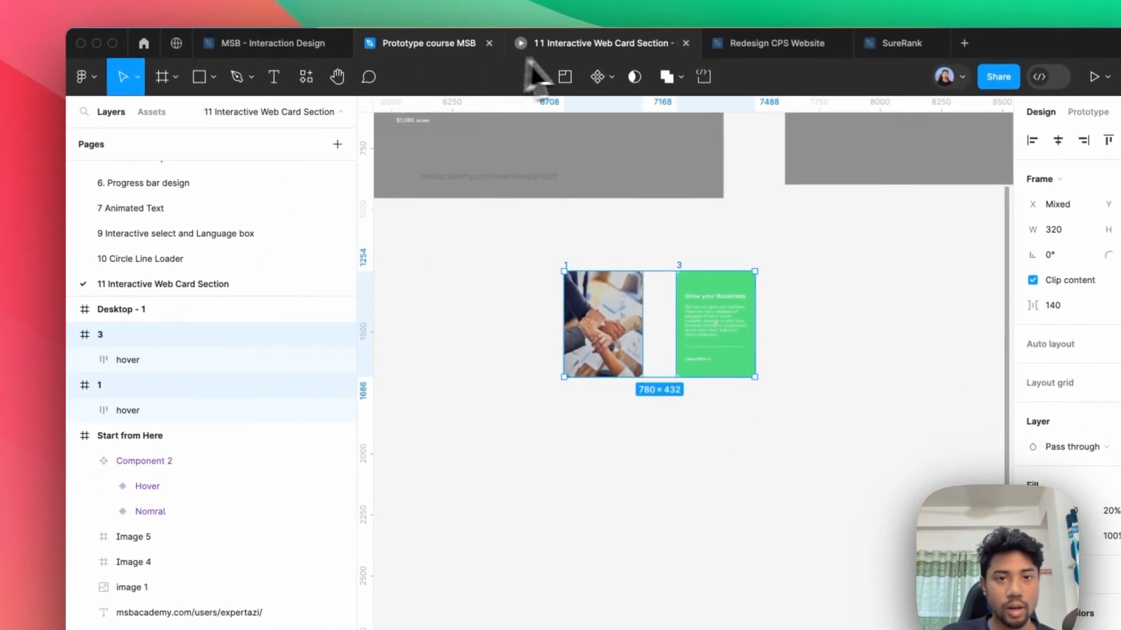
{"action": "left_click", "coordinate": [611, 77]}
{"action": "left_click", "coordinate": [612, 155]}
Add a While hovering interaction to the image variant that changes it to the green variant, 3.
{"action": "left_click", "coordinate": [601, 297]}
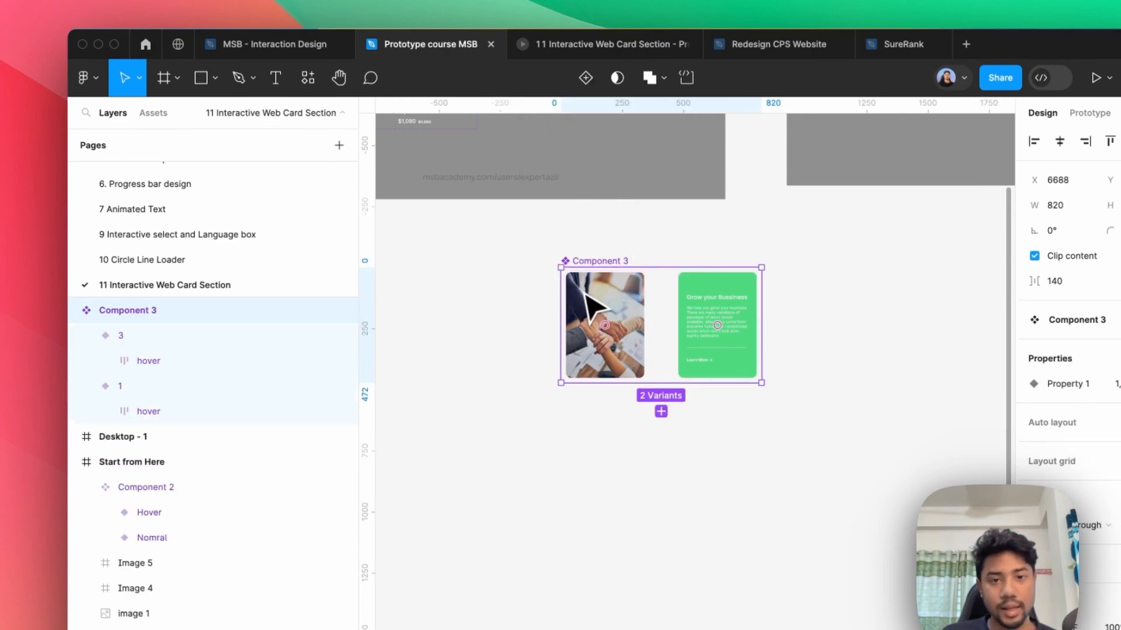
{"action": "left_click", "coordinate": [1090, 113]}
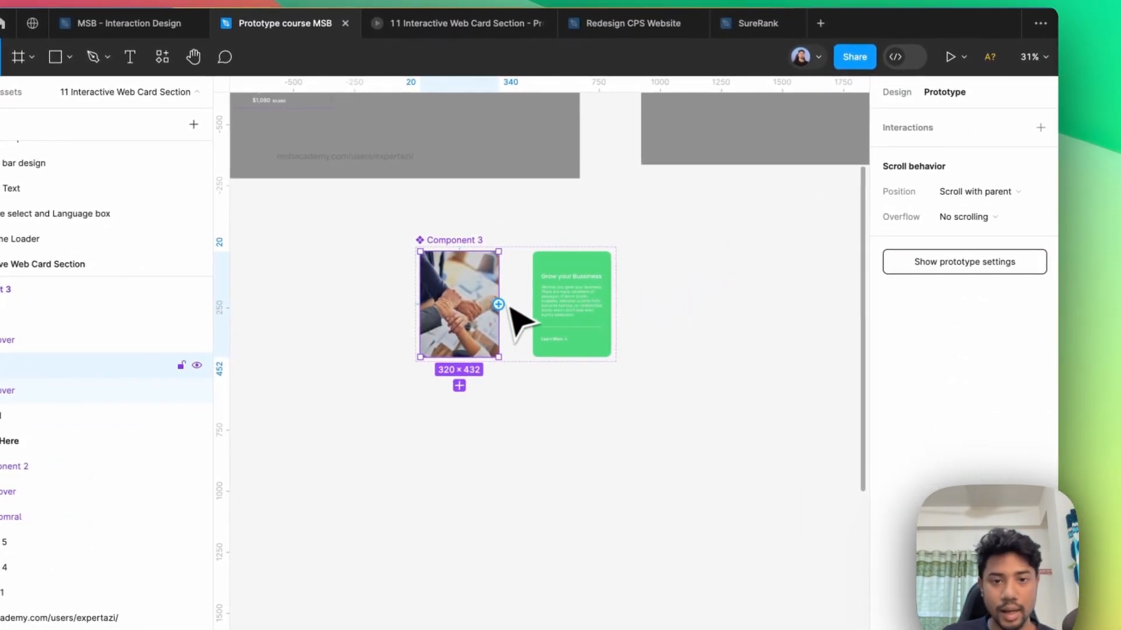
{"action": "left_click_drag", "start_coordinate": [522, 312], "coordinate": [539, 328]}
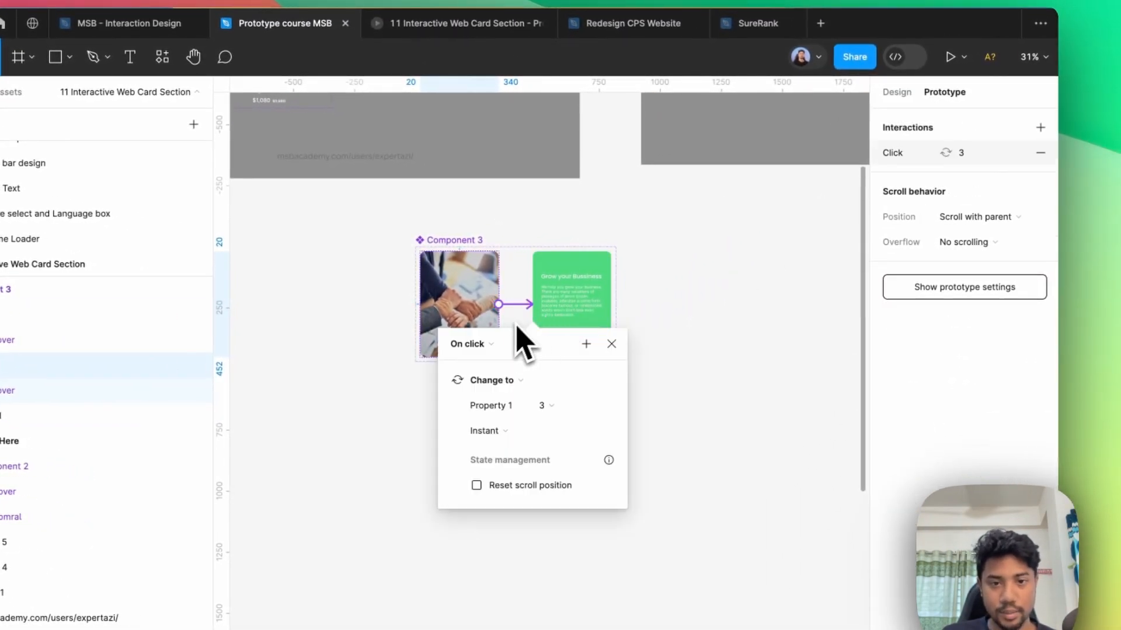
{"action": "left_click", "coordinate": [491, 344]}
{"action": "left_click", "coordinate": [506, 389]}
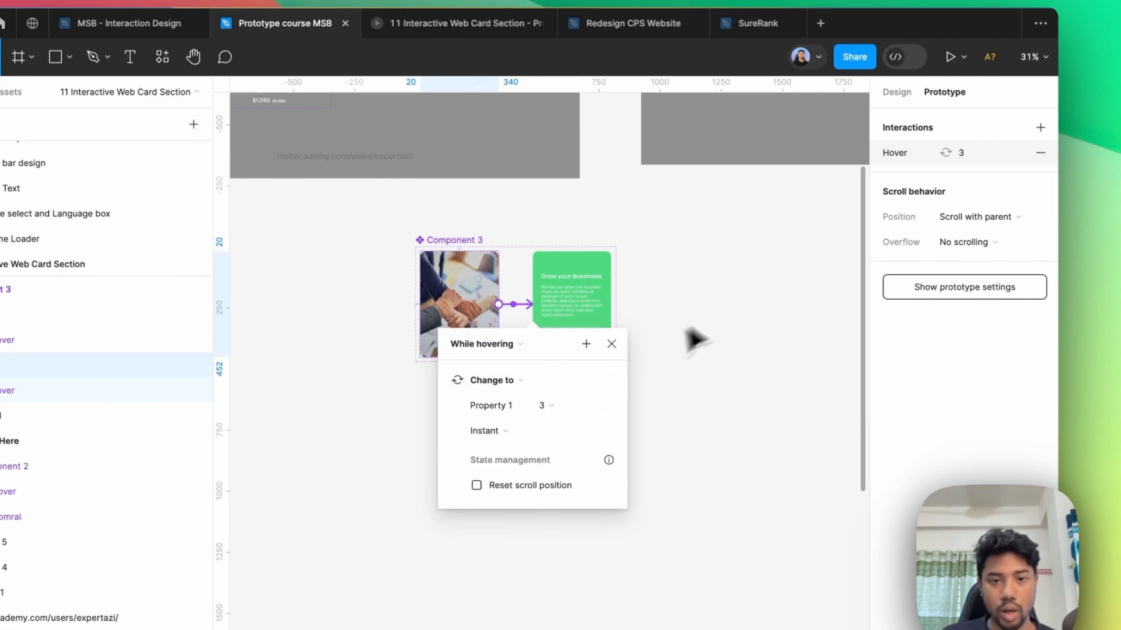
{"action": "left_click", "coordinate": [663, 343]}
Place an instance of Component 3 inside the Desktop - 1 frame.
{"action": "scroll", "coordinate": [488, 338], "scroll_direction": "down", "scroll_amount": 5}
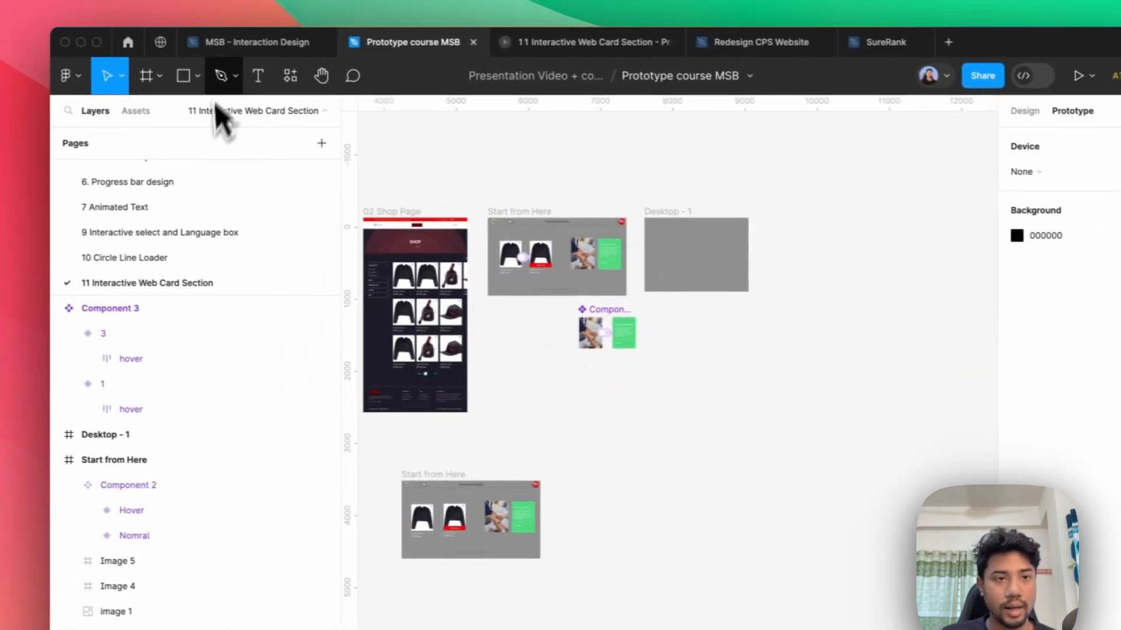
{"action": "left_click", "coordinate": [184, 60]}
{"action": "left_click_drag", "start_coordinate": [317, 275], "coordinate": [711, 255]}
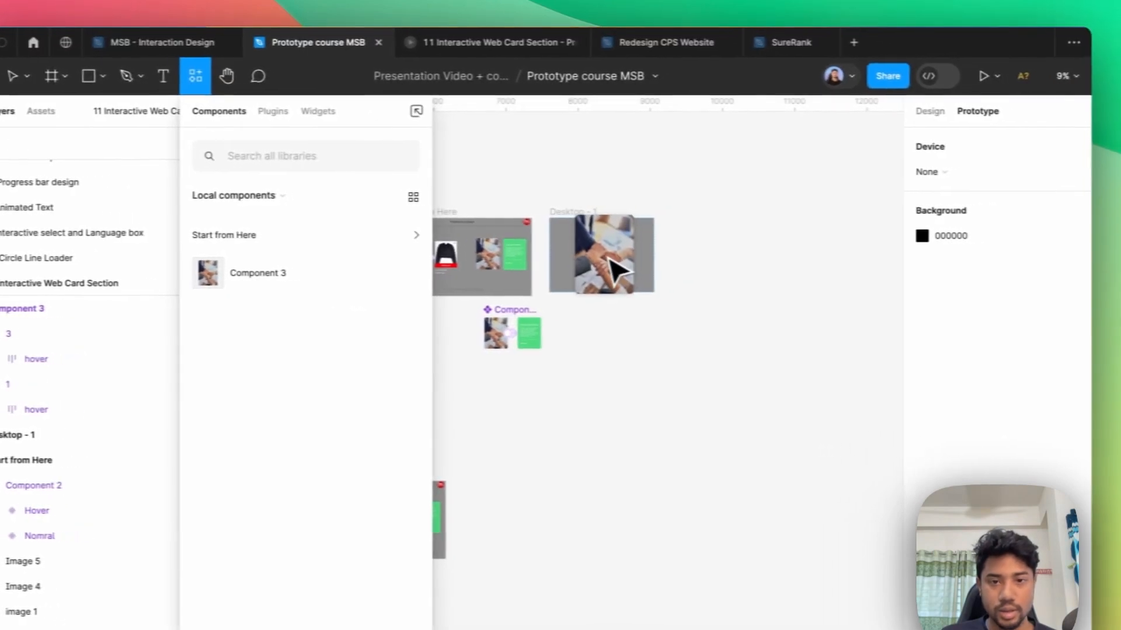
Preview the Desktop - 1 frame as a prototype, test the image card's hover effect, and return to the design file.
{"action": "left_click", "coordinate": [688, 216]}
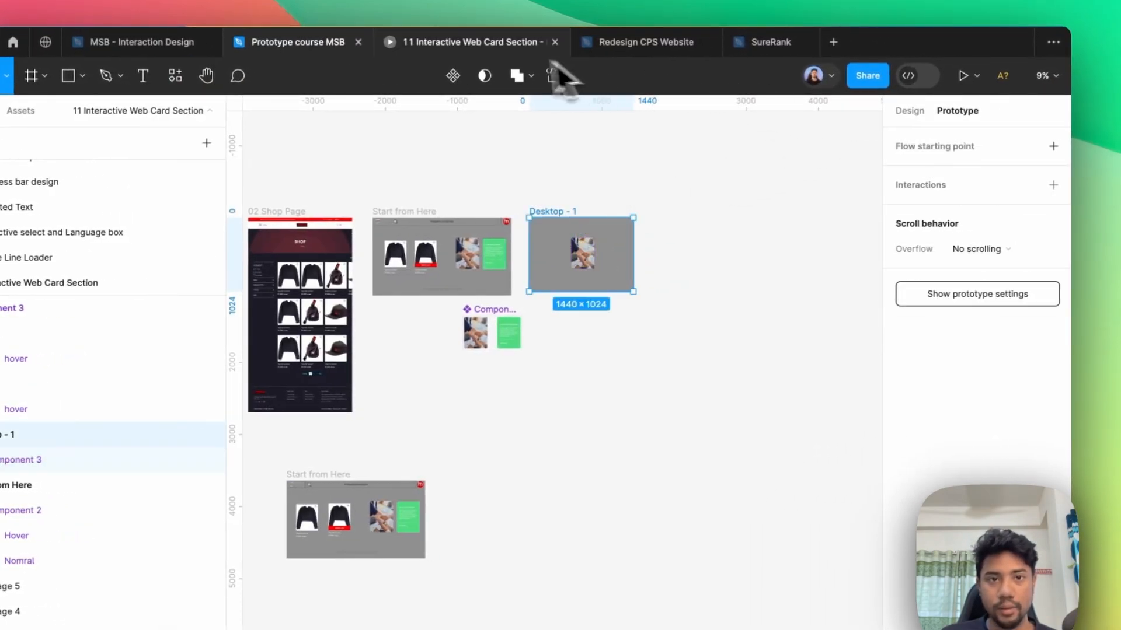
{"action": "left_click", "coordinate": [502, 42]}
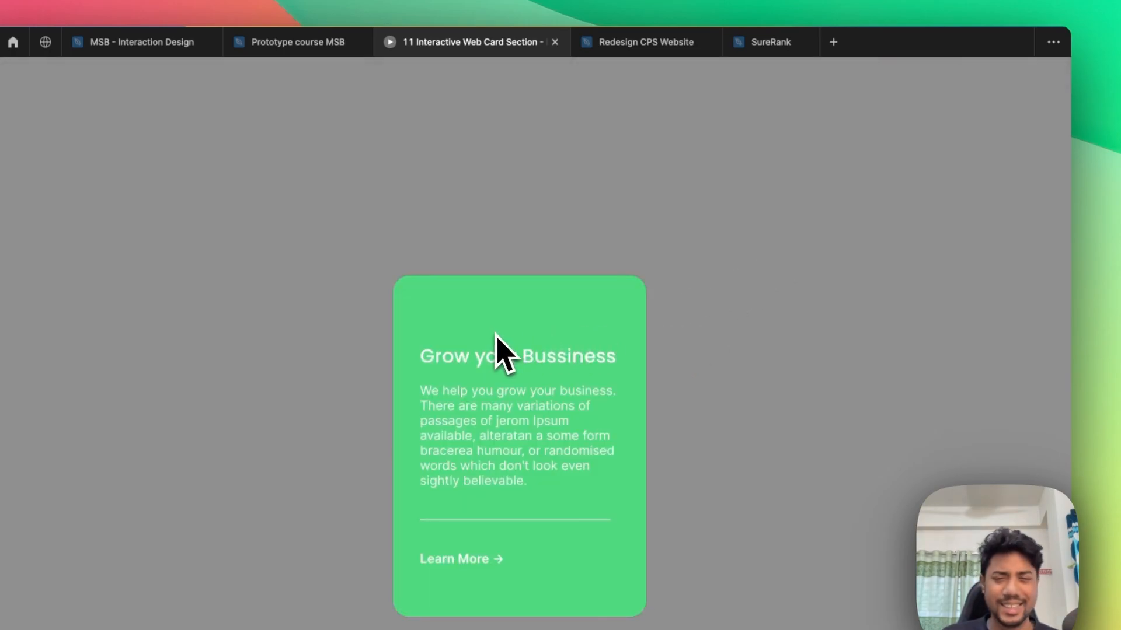
{"action": "left_click", "coordinate": [289, 42]}
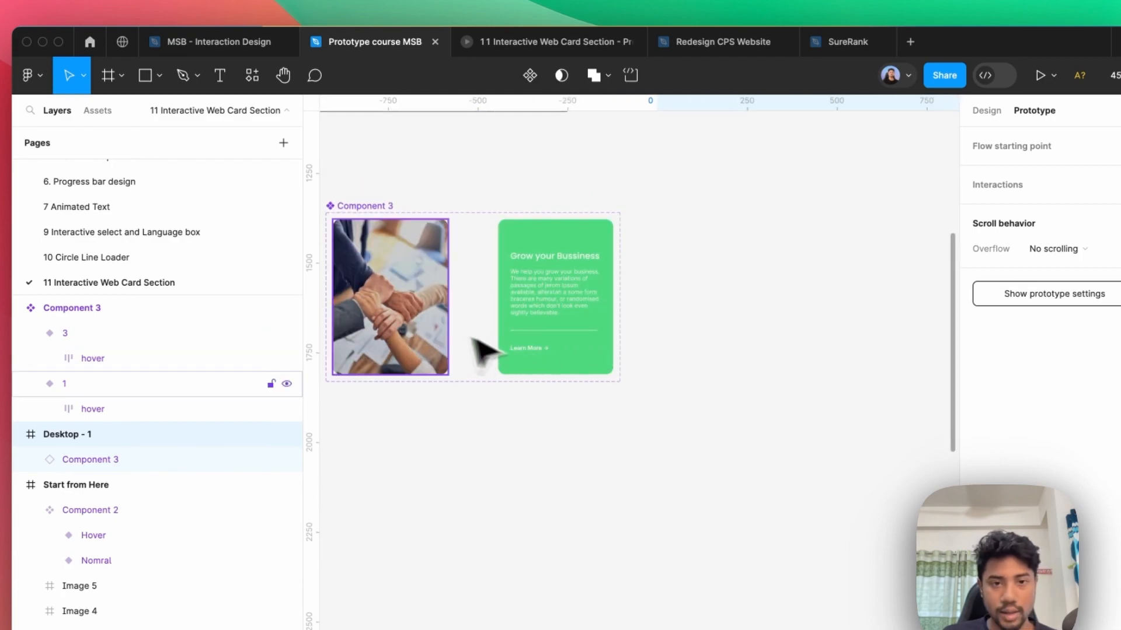
Set the image variant's hover interaction to Smart animate and test the card in the prototype preview.
{"action": "left_click", "coordinate": [446, 309]}
{"action": "left_click", "coordinate": [487, 302]}
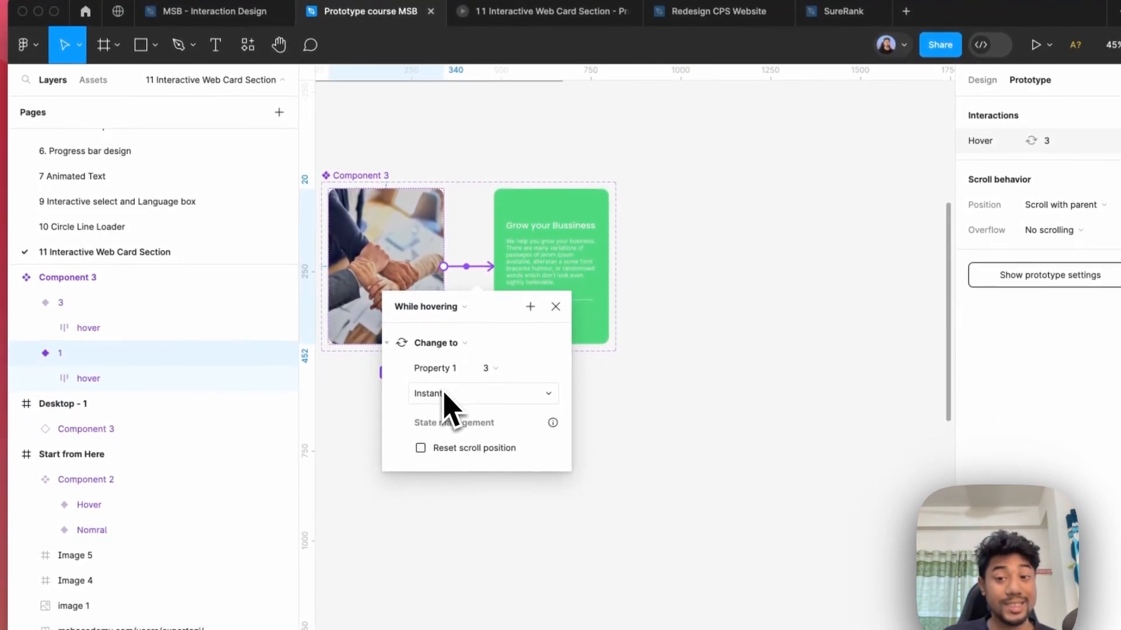
{"action": "left_click", "coordinate": [445, 394]}
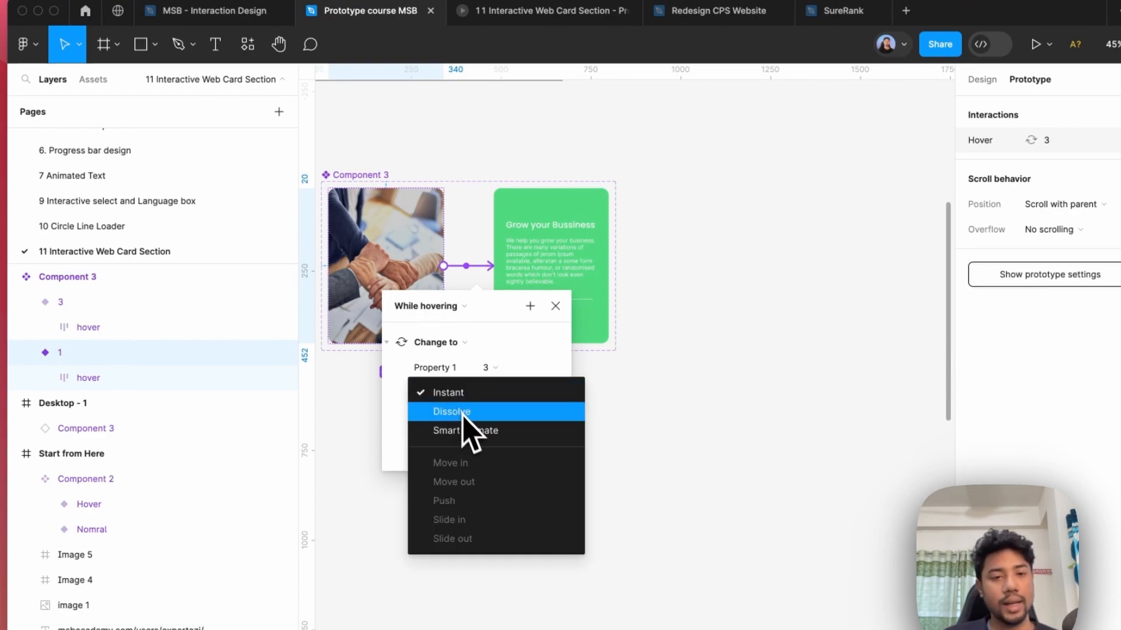
{"action": "left_click", "coordinate": [467, 430]}
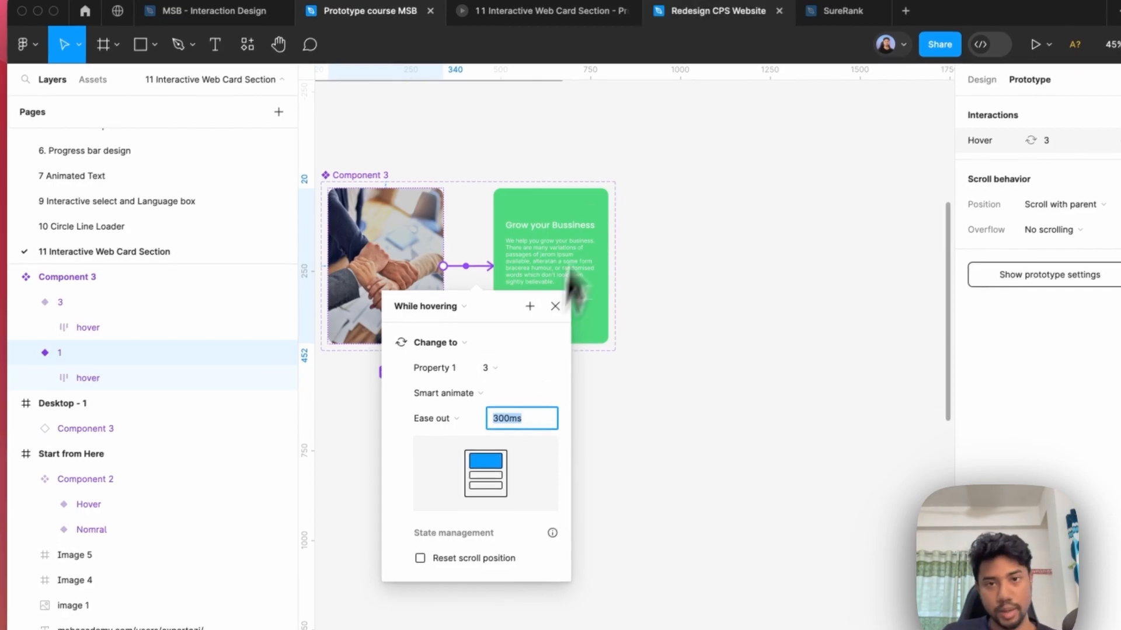
{"action": "left_click", "coordinate": [543, 10]}
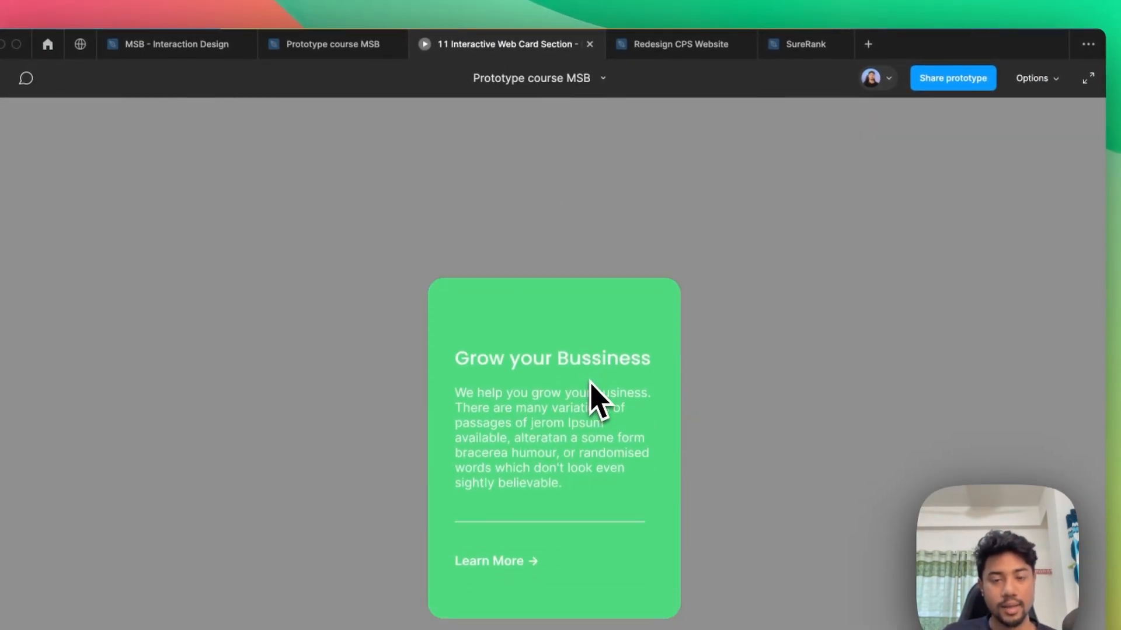
Return to the design file and raise the hover frame inside the image variant, 1, to Y 420.
{"action": "left_click", "coordinate": [365, 44]}
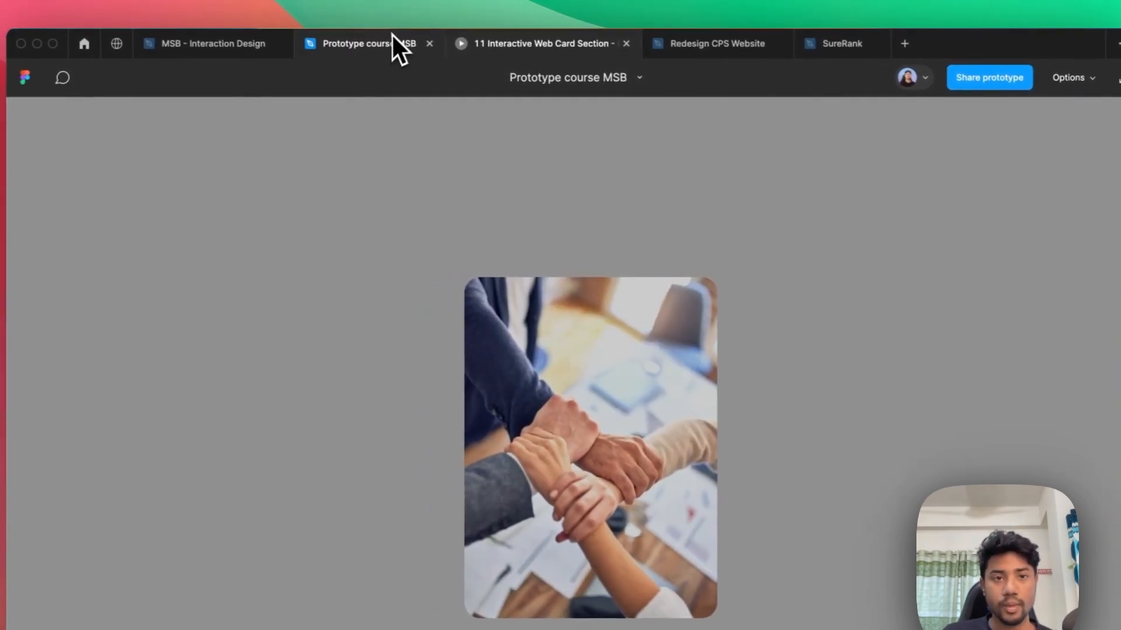
{"action": "left_click", "coordinate": [556, 344]}
{"action": "scroll", "coordinate": [653, 305], "scroll_direction": "down", "scroll_amount": 4}
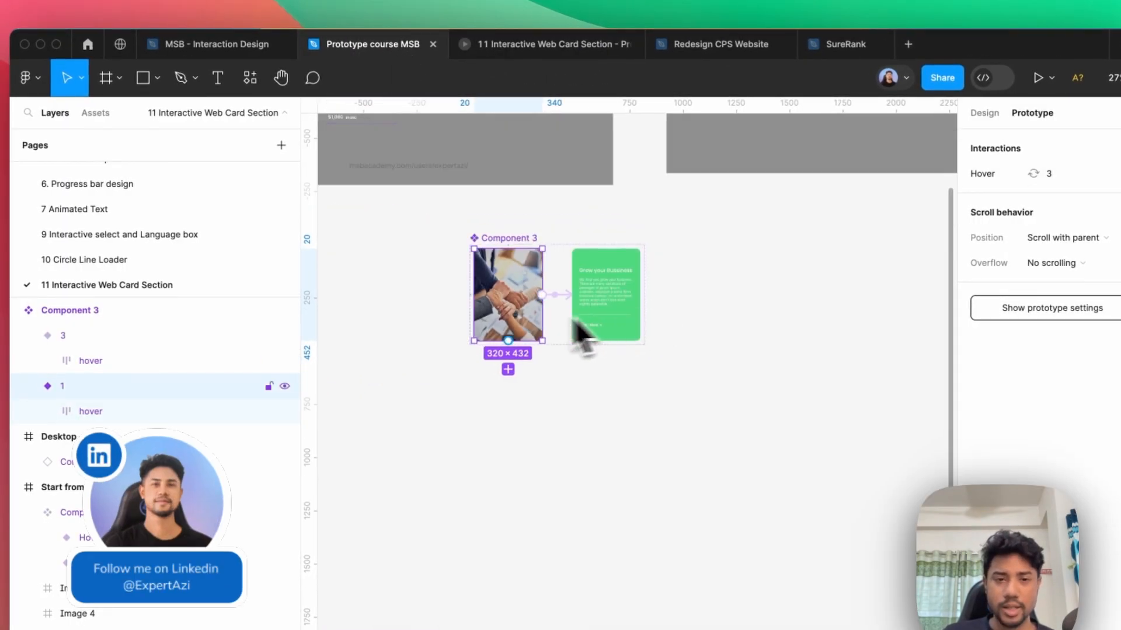
{"action": "scroll", "coordinate": [512, 301], "scroll_direction": "up", "scroll_amount": 6}
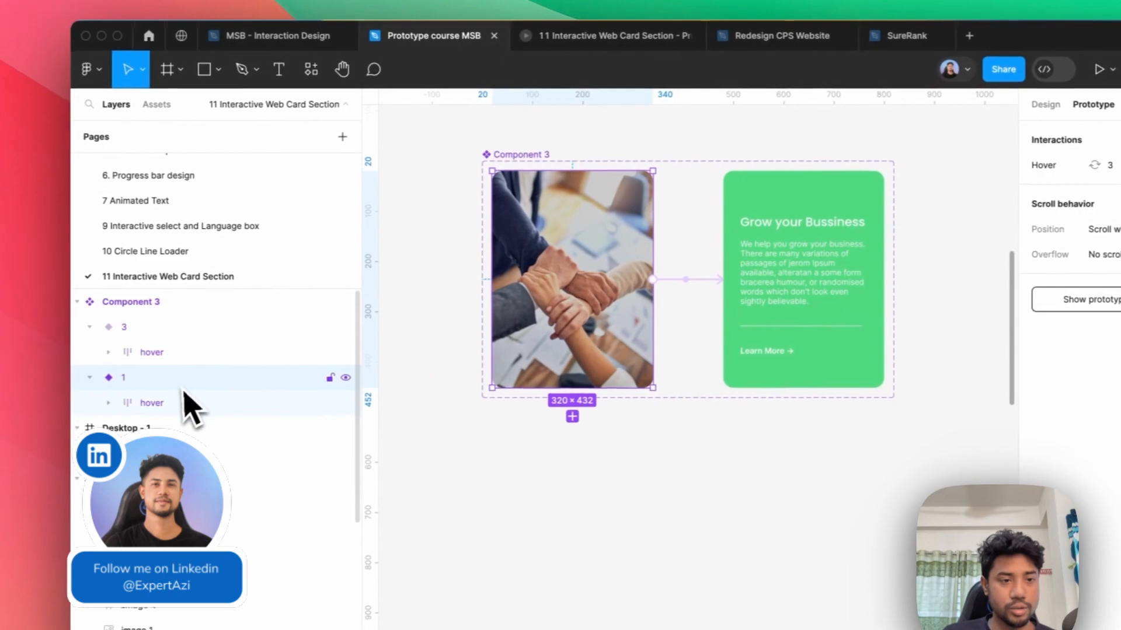
{"action": "left_click", "coordinate": [123, 412]}
{"action": "key", "text": "shift+Up"}
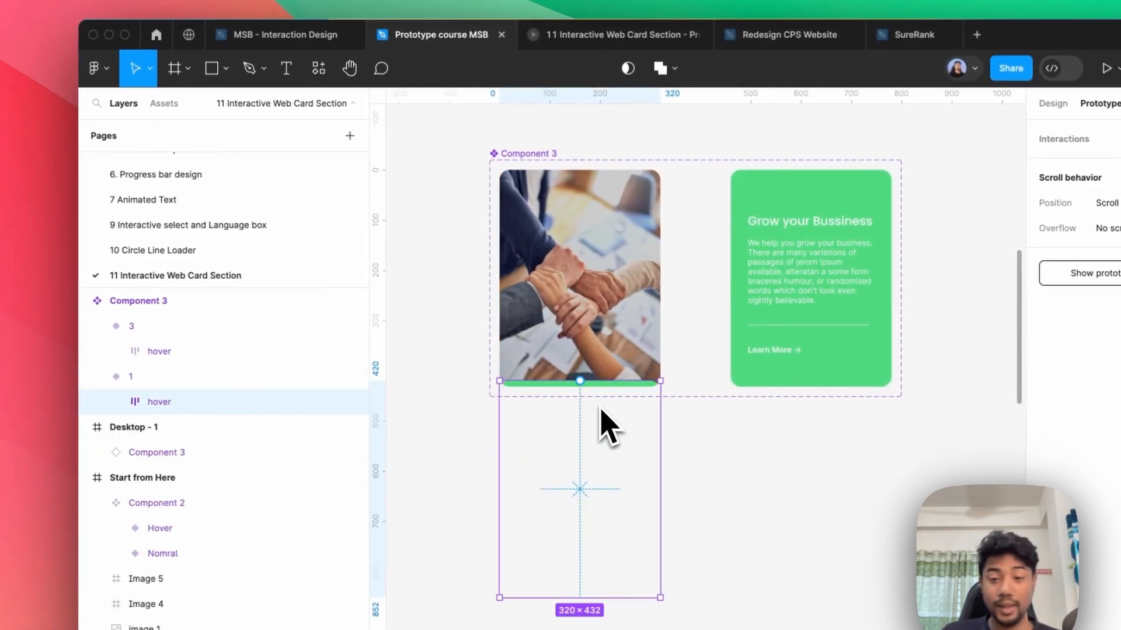
Check the image card with its raised hover frame in the prototype preview, and return to the design file.
{"action": "left_click", "coordinate": [575, 37]}
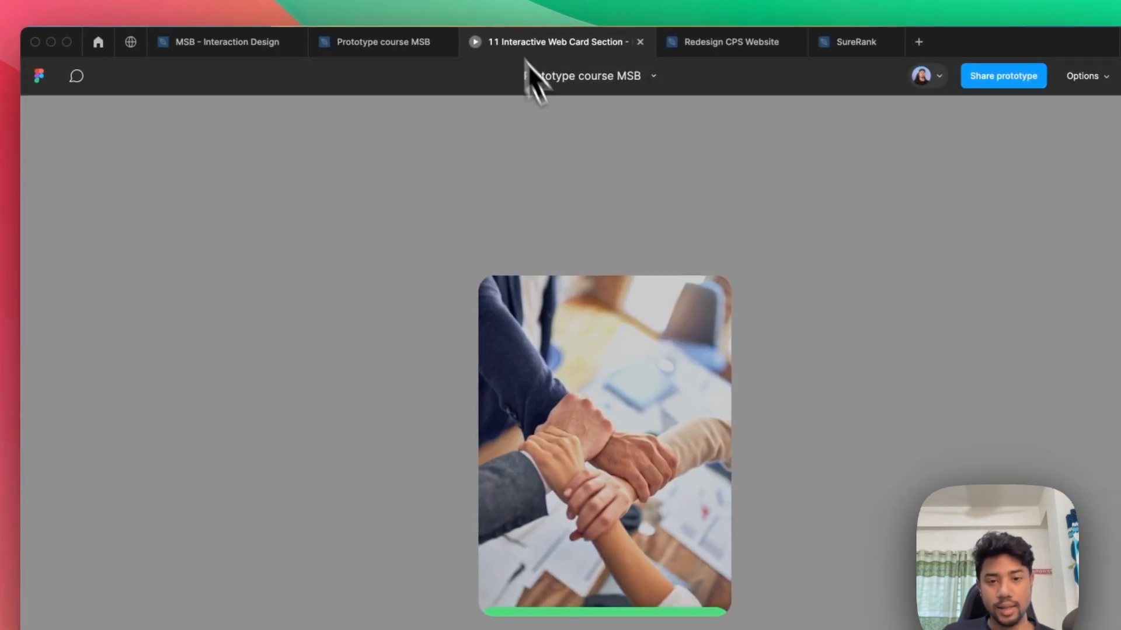
{"action": "mouse_move", "coordinate": [630, 396]}
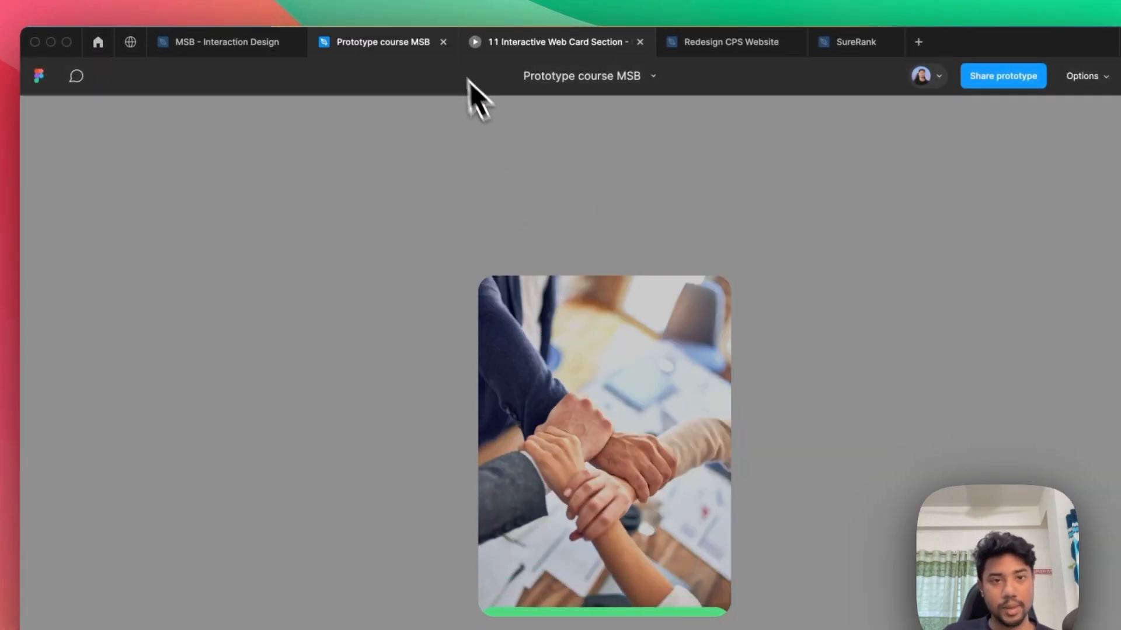
{"action": "left_click", "coordinate": [405, 49]}
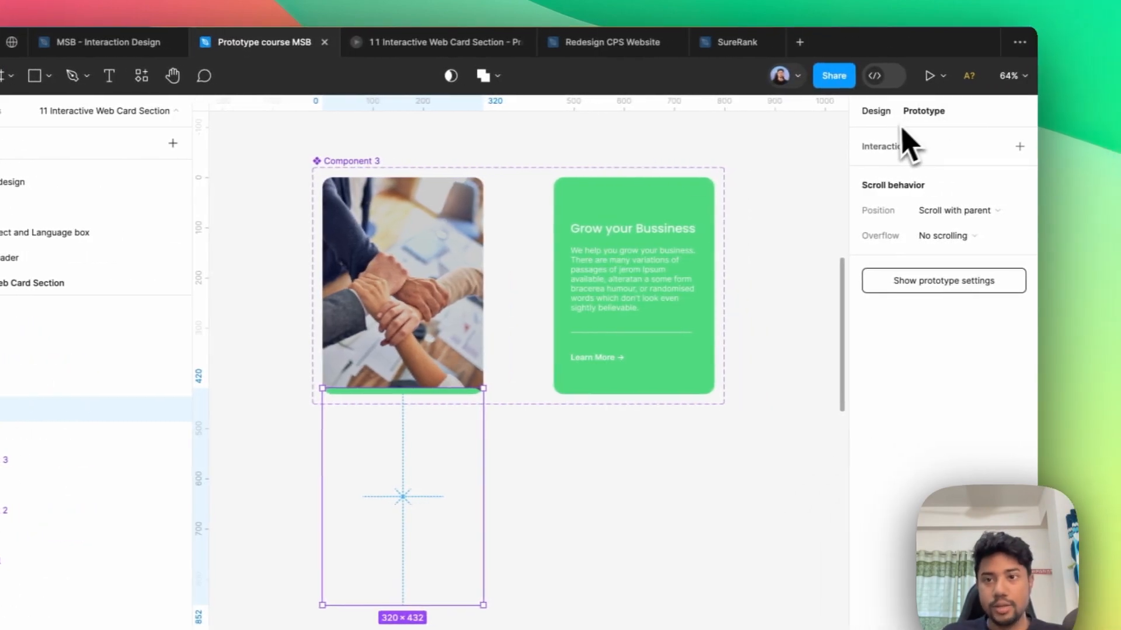
Align variant 1's hover frame to the top of the card and shift it left to X -318.
{"action": "left_click", "coordinate": [876, 112]}
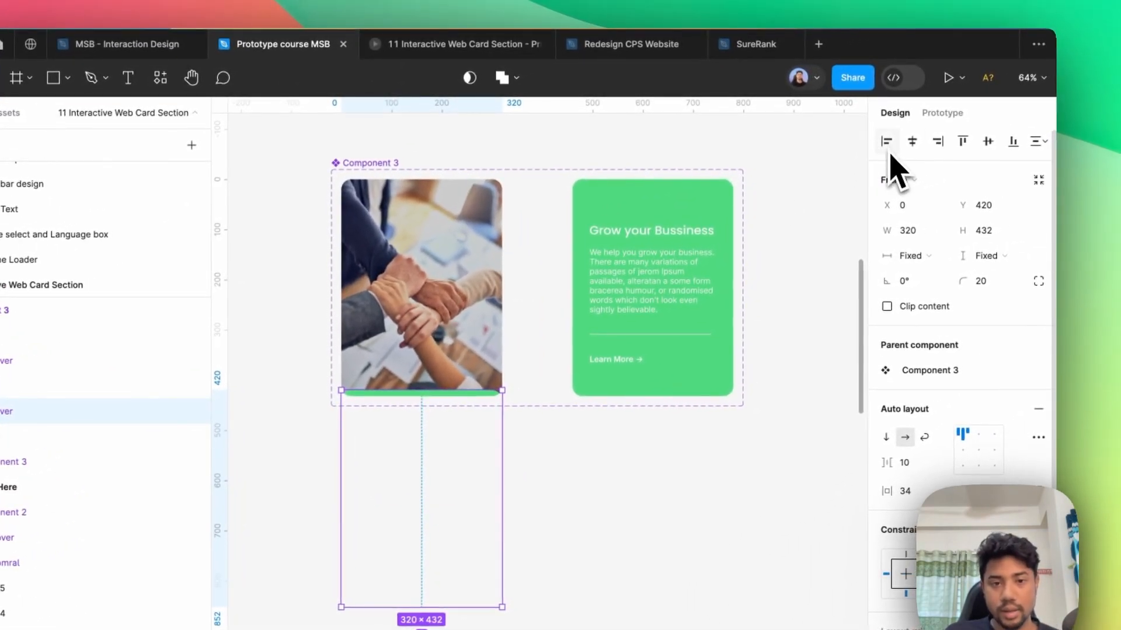
{"action": "left_click", "coordinate": [962, 141]}
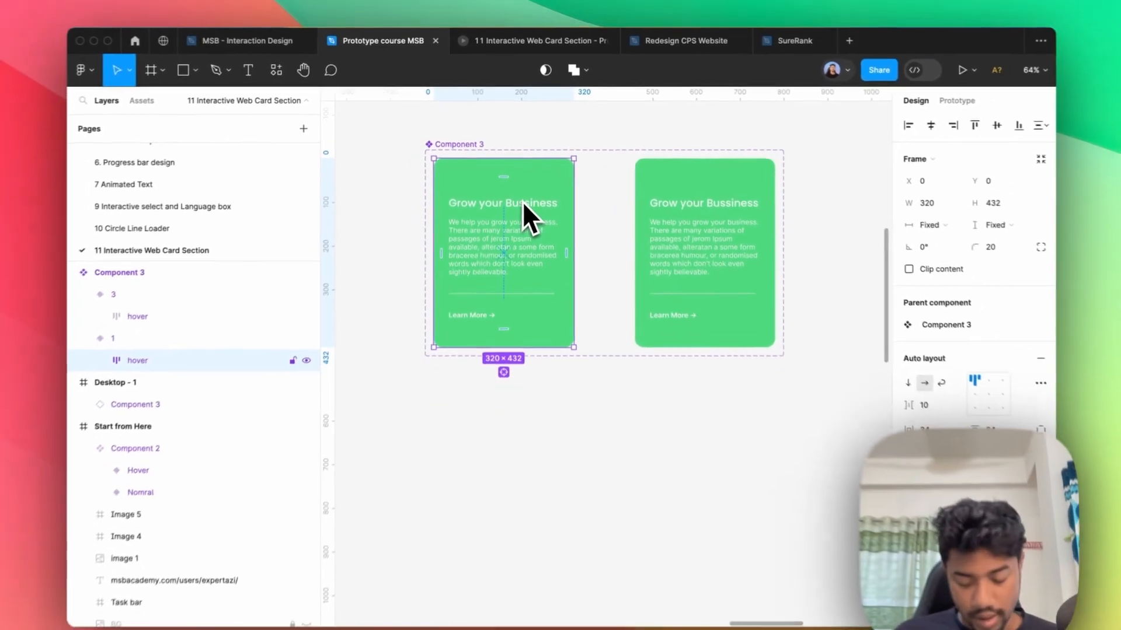
{"action": "key", "text": "shift+Left"}
{"action": "key", "text": "shift+Left"}
{"action": "key", "text": "shift+Left"}
{"action": "key", "text": "shift+Left"}
{"action": "key", "text": "shift+Left"}
{"action": "key", "text": "shift+Left"}
{"action": "key", "text": "shift+Left"}
{"action": "key", "text": "shift+Left"}
{"action": "key", "text": "shift+Left"}
{"action": "key", "text": "shift+Left"}
{"action": "key", "text": "shift+Left"}
{"action": "key", "text": "shift+Left"}
{"action": "key", "text": "shift+Left"}
{"action": "key", "text": "shift+Left"}
{"action": "key", "text": "shift+Left"}
{"action": "key", "text": "shift+Left"}
{"action": "key", "text": "shift+Left"}
{"action": "key", "text": "shift+Left"}
{"action": "key", "text": "shift+Left"}
{"action": "key", "text": "shift+Left"}
{"action": "key", "text": "shift+Left"}
{"action": "key", "text": "shift+Left"}
{"action": "key", "text": "shift+Left"}
{"action": "key", "text": "shift+Left"}
{"action": "key", "text": "shift+Left"}
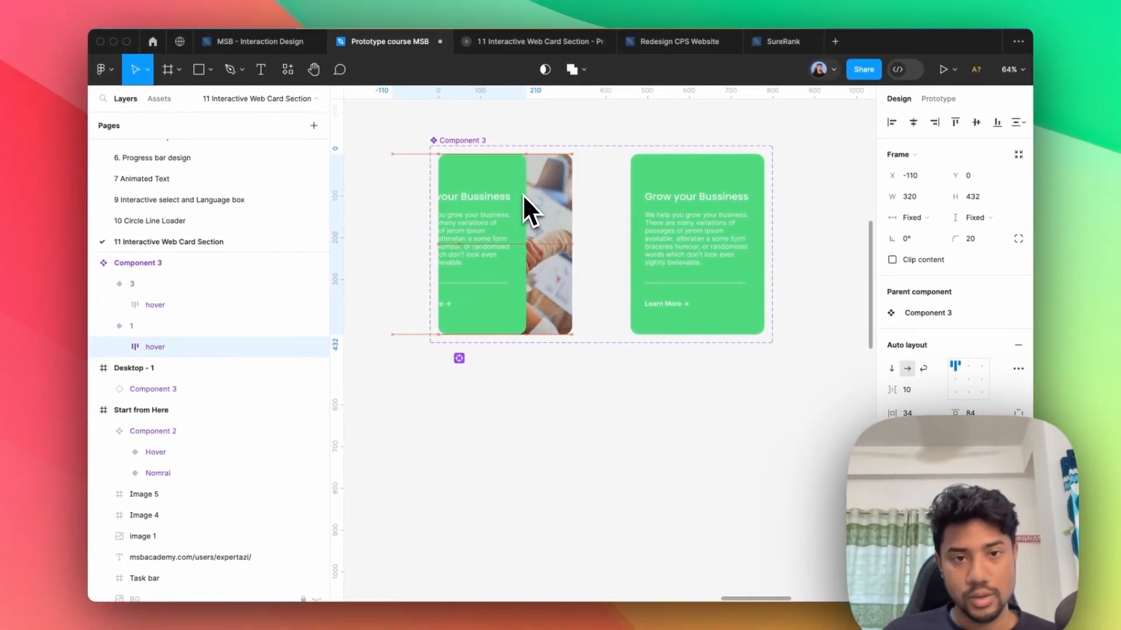
{"action": "key", "text": "shift+Left"}
{"action": "key", "text": "shift+Left"}
{"action": "key", "text": "shift+Left"}
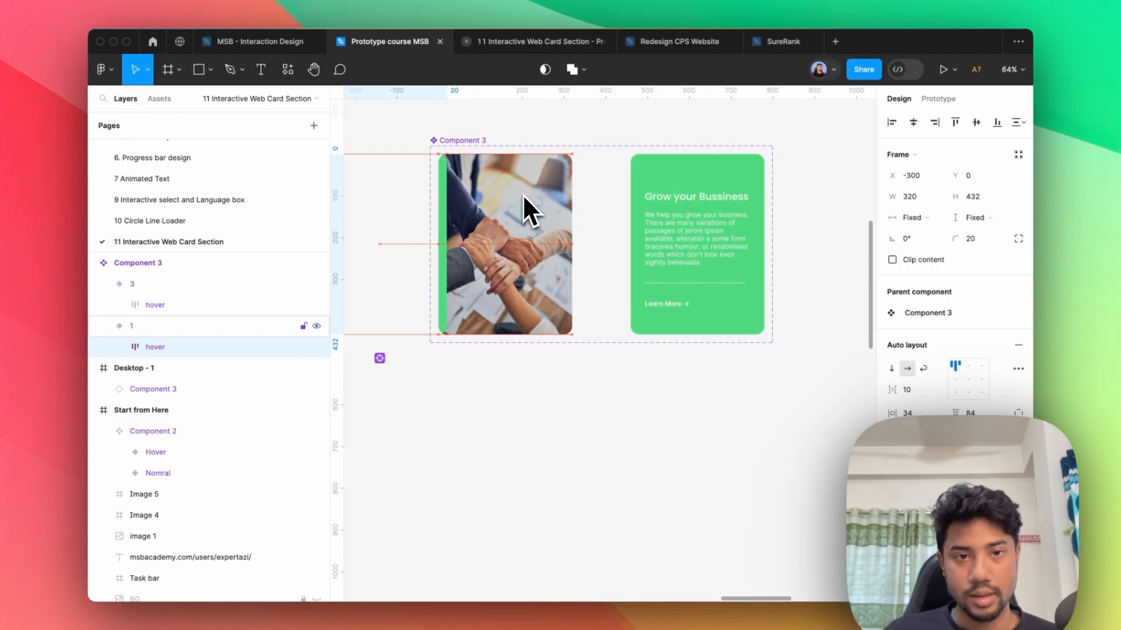
{"action": "key", "text": "Left"}
{"action": "key", "text": "Left"}
{"action": "key", "text": "Left"}
{"action": "key", "text": "Left"}
{"action": "key", "text": "Left"}
{"action": "key", "text": "Left"}
{"action": "key", "text": "Left"}
{"action": "key", "text": "Left"}
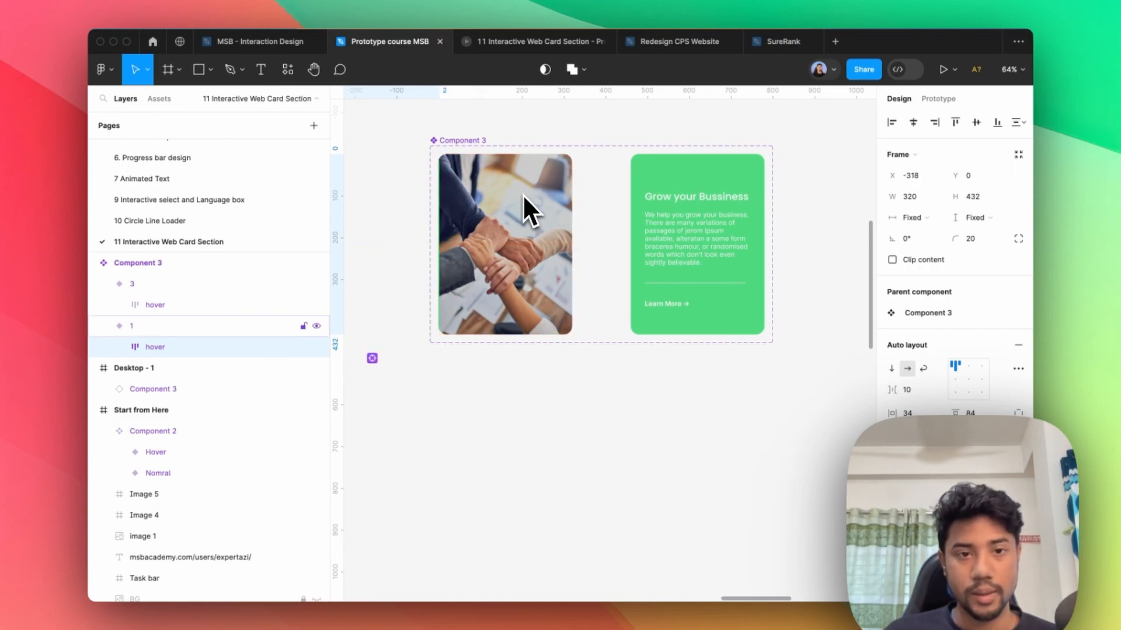
Test the card's sideways hover slide in the prototype preview and return to the design file.
{"action": "left_click", "coordinate": [531, 46]}
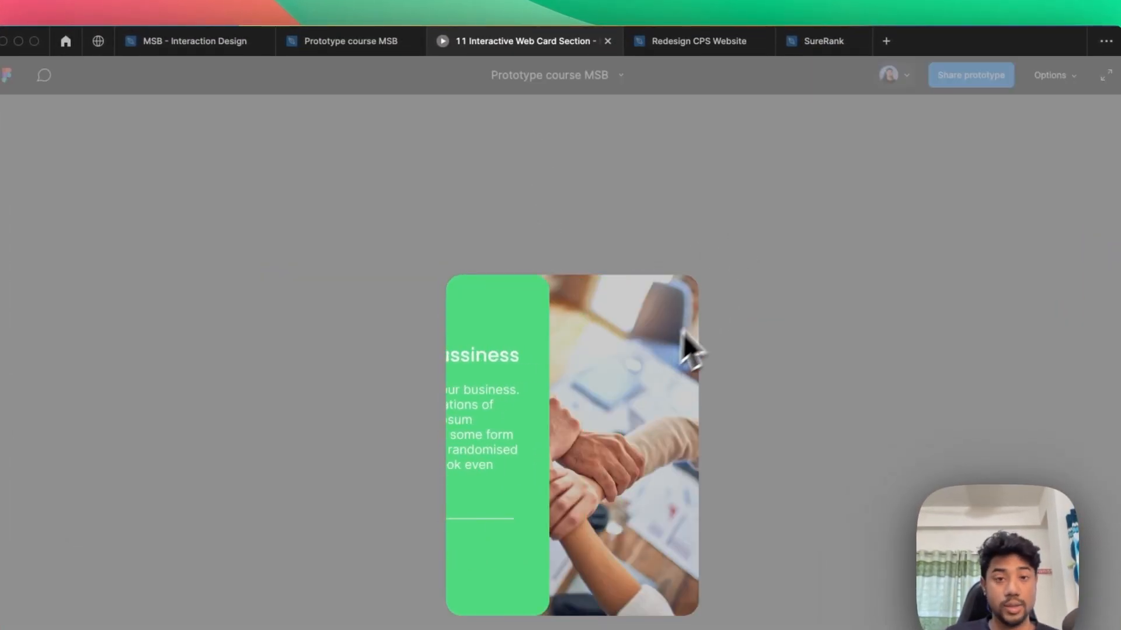
{"action": "left_click", "coordinate": [392, 40]}
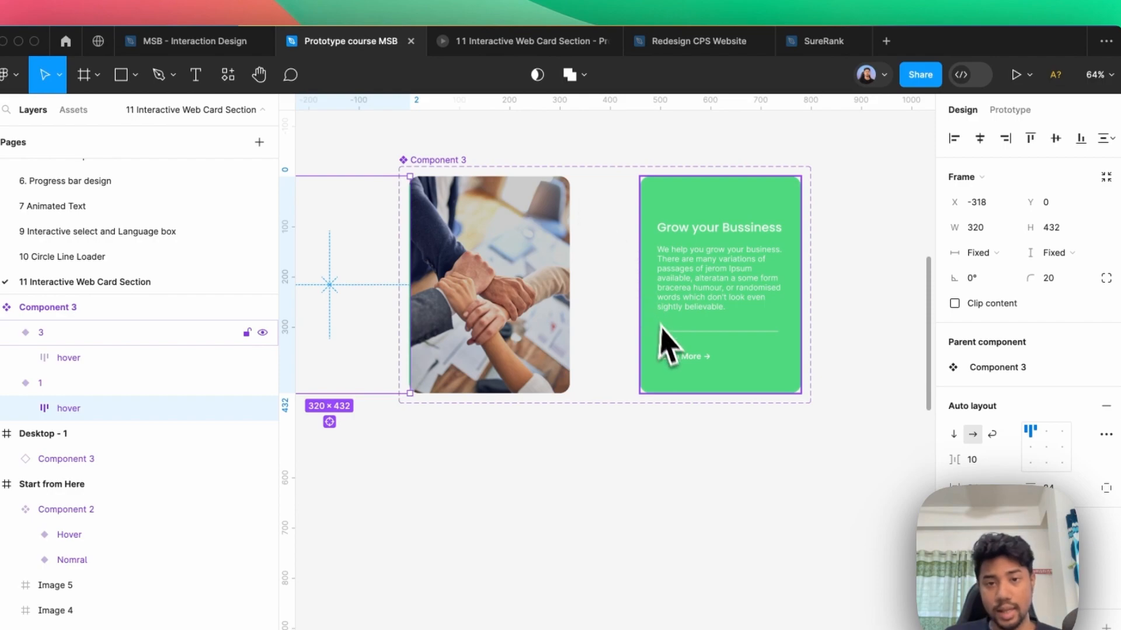
{"action": "scroll", "coordinate": [412, 303], "scroll_direction": "down", "scroll_amount": 5}
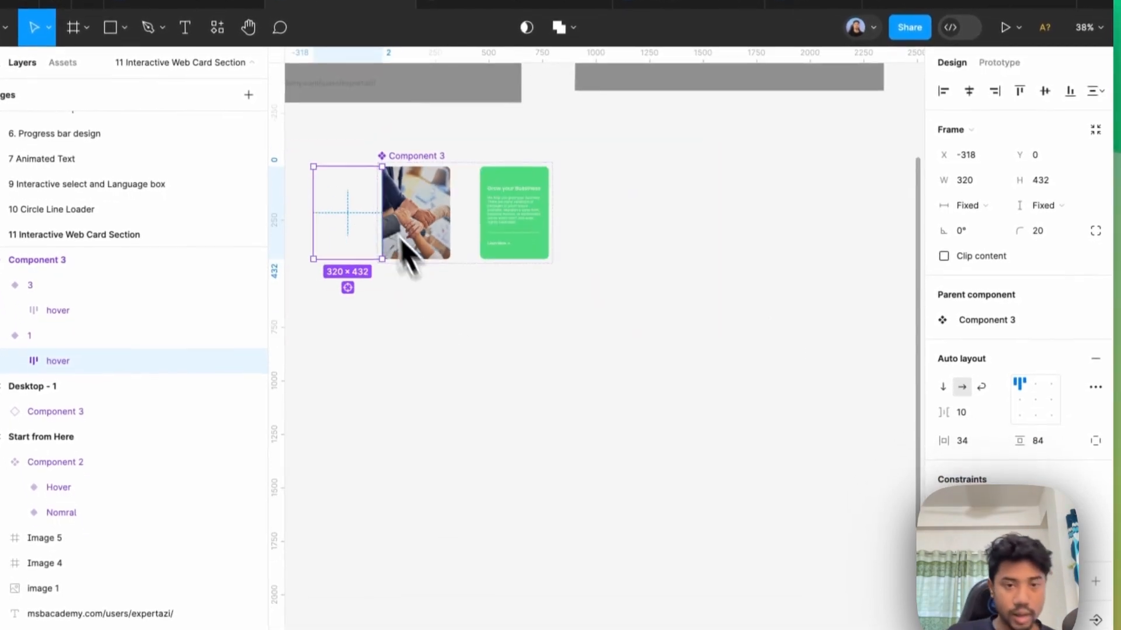
Place a copy of variant 1 below the Component 3 set and detach the instance.
{"action": "left_click", "coordinate": [505, 418]}
{"action": "left_click", "coordinate": [419, 188]}
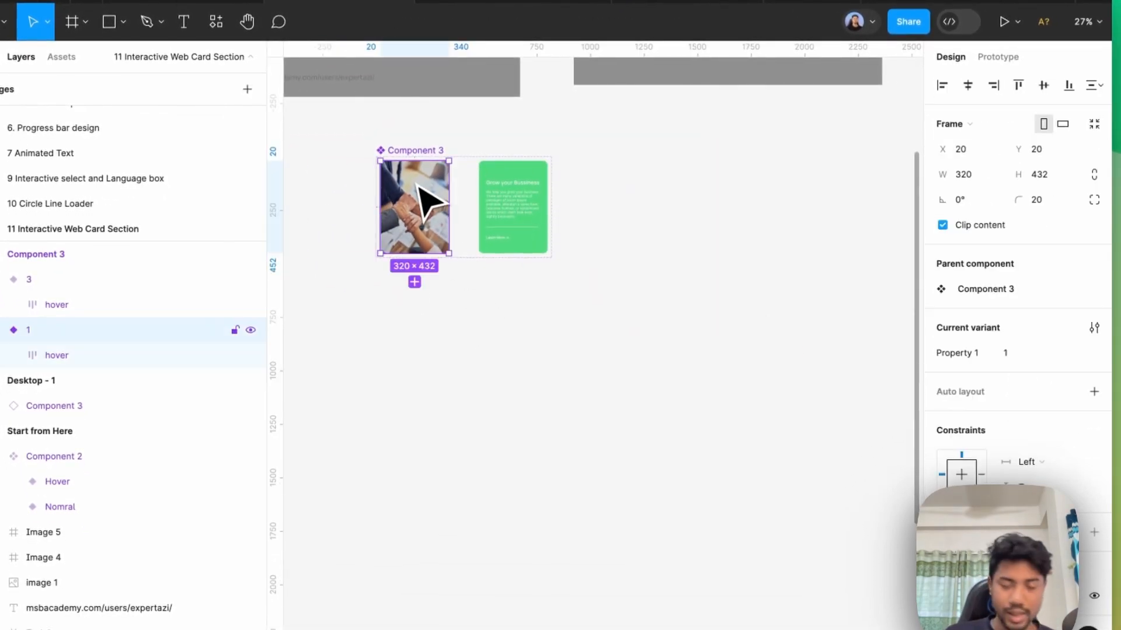
{"action": "left_click_drag", "start_coordinate": [432, 198], "coordinate": [446, 390]}
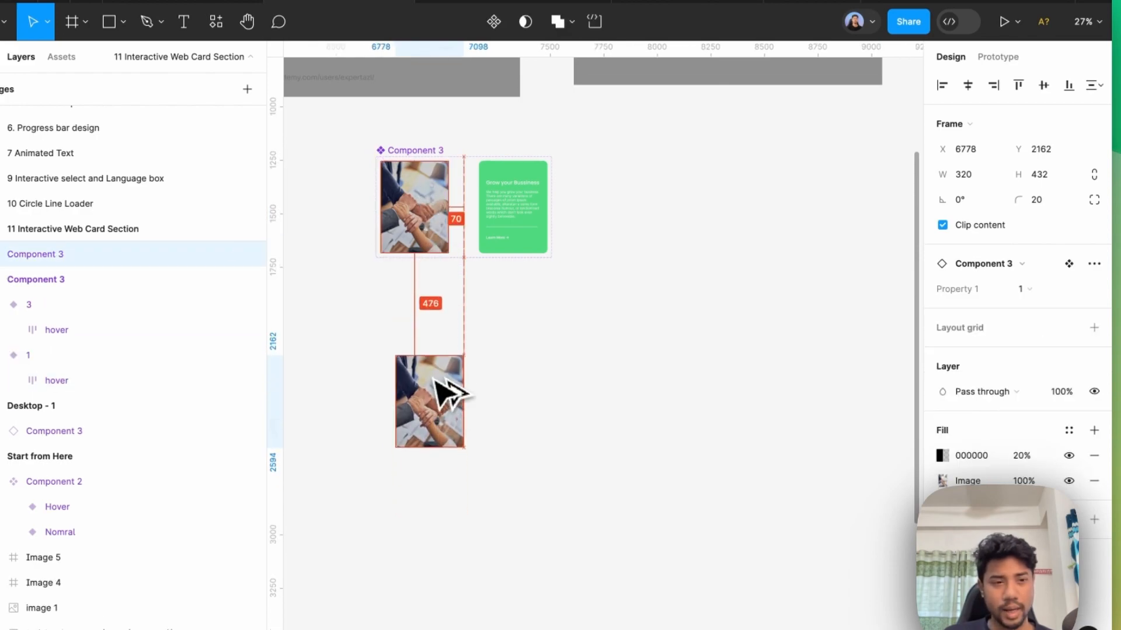
{"action": "right_click", "coordinate": [424, 408]}
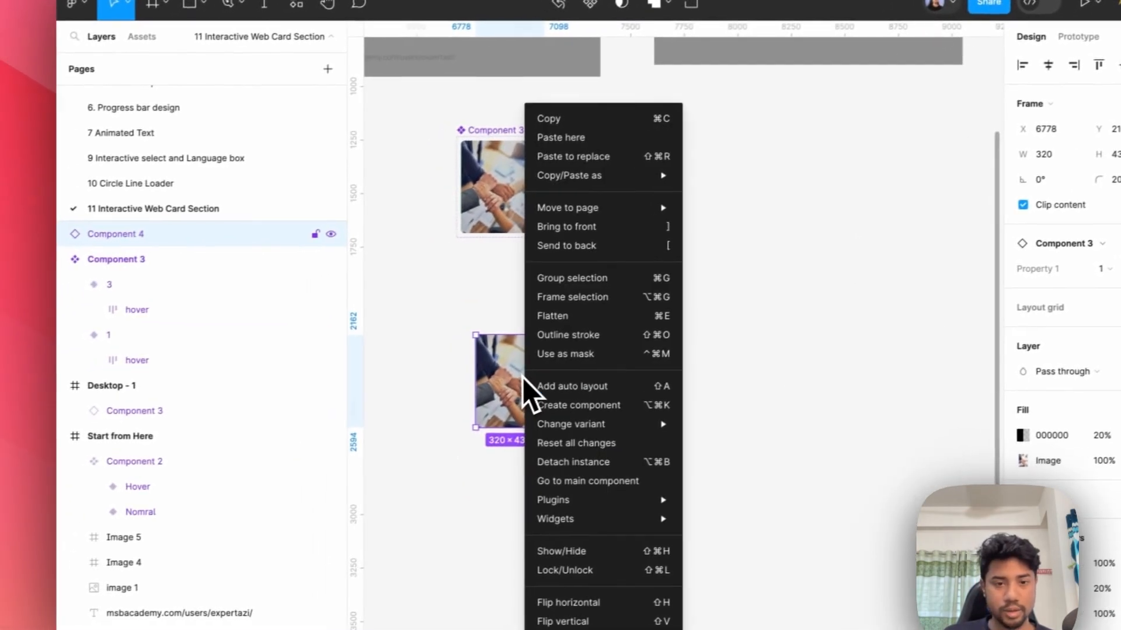
{"action": "left_click", "coordinate": [575, 465]}
Rename the detached card frame to 2.
{"action": "scroll", "coordinate": [526, 401], "scroll_direction": "up", "scroll_amount": 3}
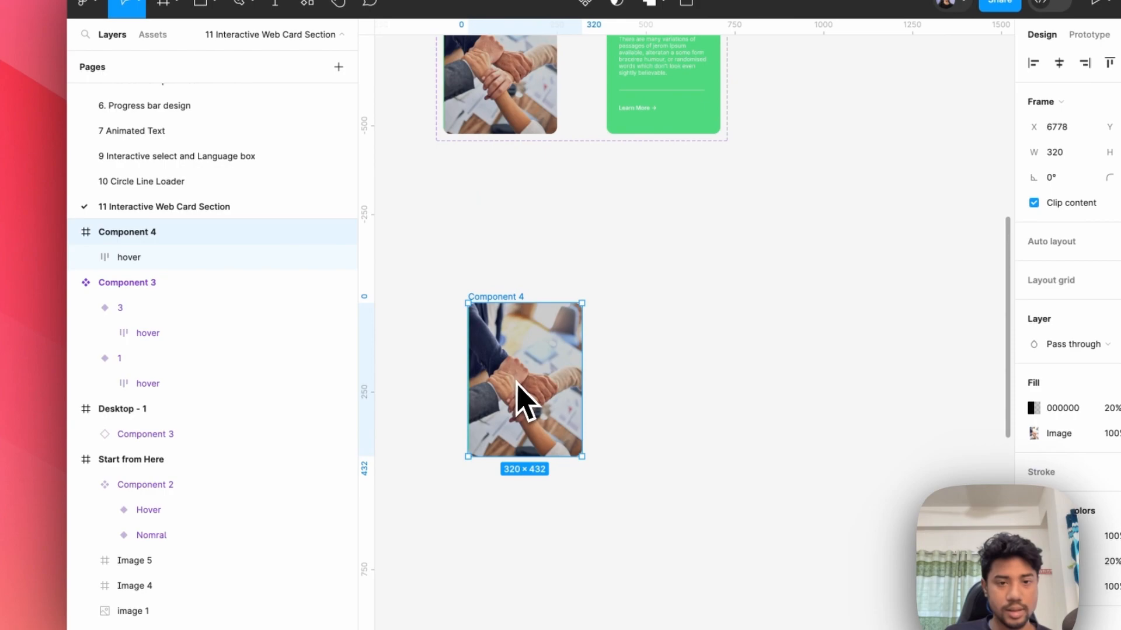
{"action": "type", "text": "2"}
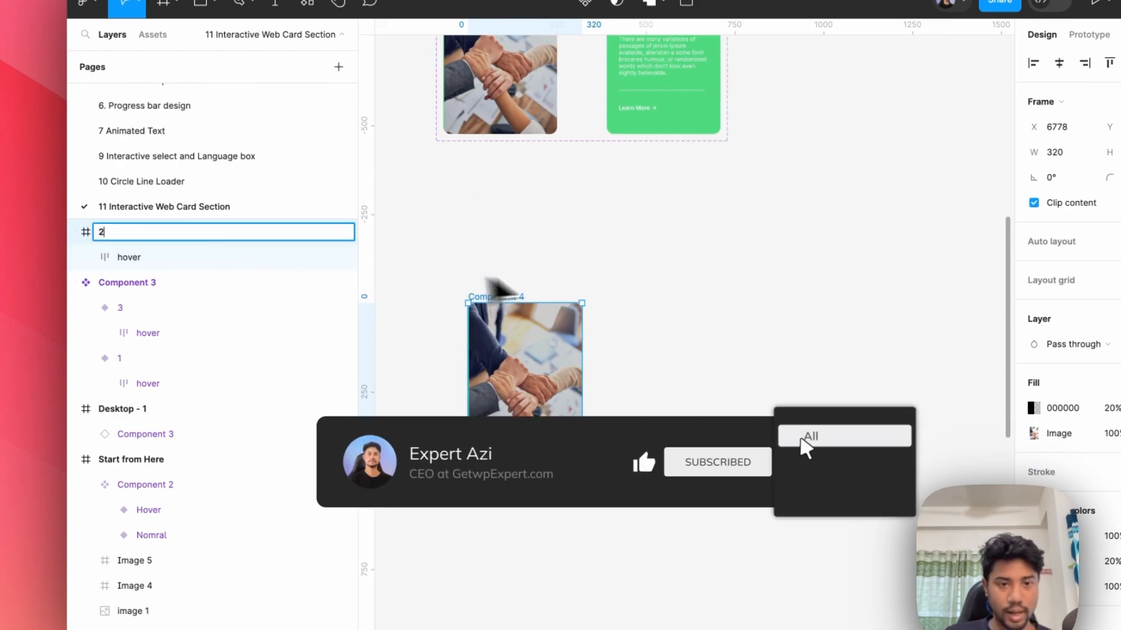
{"action": "left_click", "coordinate": [596, 290]}
{"action": "left_click", "coordinate": [477, 301]}
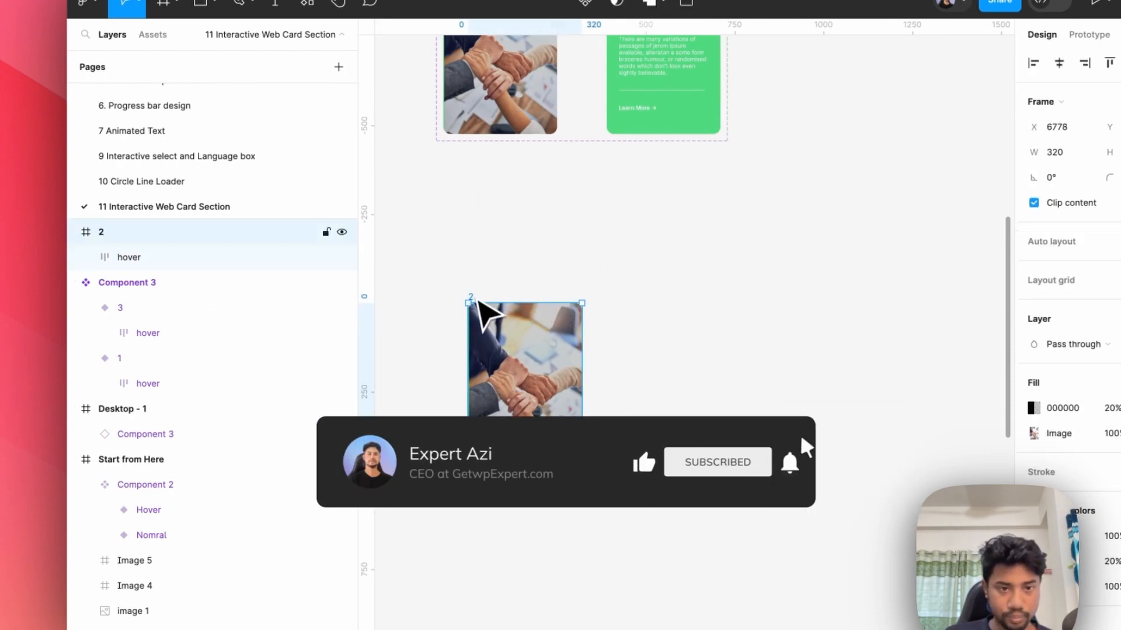
Duplicate card 2 three times to form a two-by-two grid of cards.
{"action": "left_click_drag", "start_coordinate": [514, 374], "coordinate": [524, 555]}
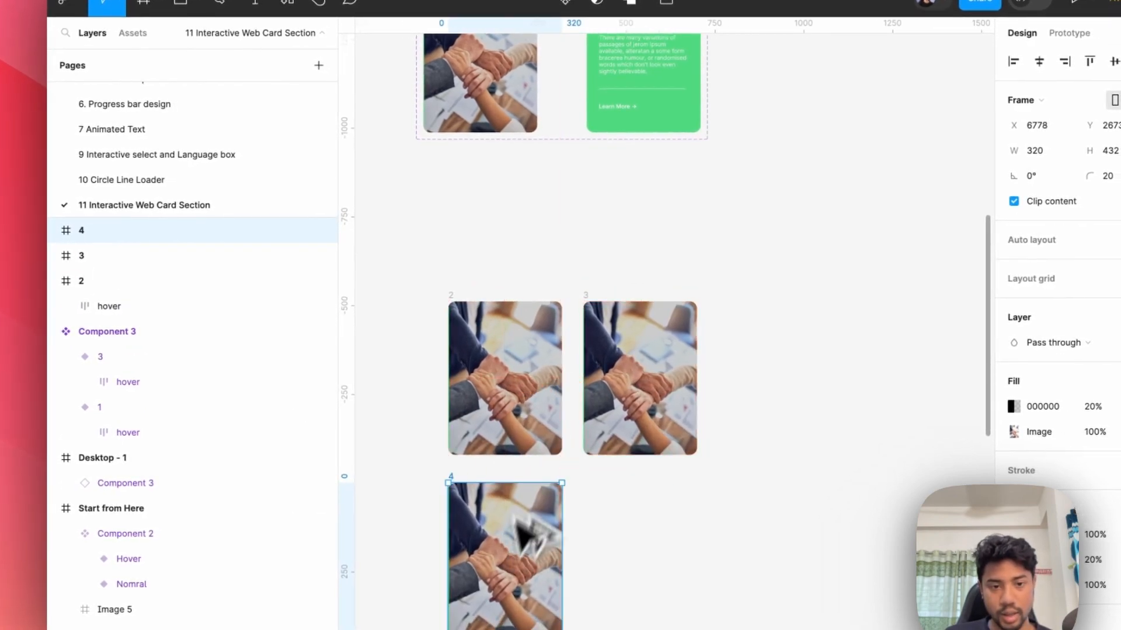
{"action": "scroll", "coordinate": [527, 426], "scroll_direction": "down", "scroll_amount": 3}
{"action": "left_click_drag", "start_coordinate": [533, 466], "coordinate": [670, 467]}
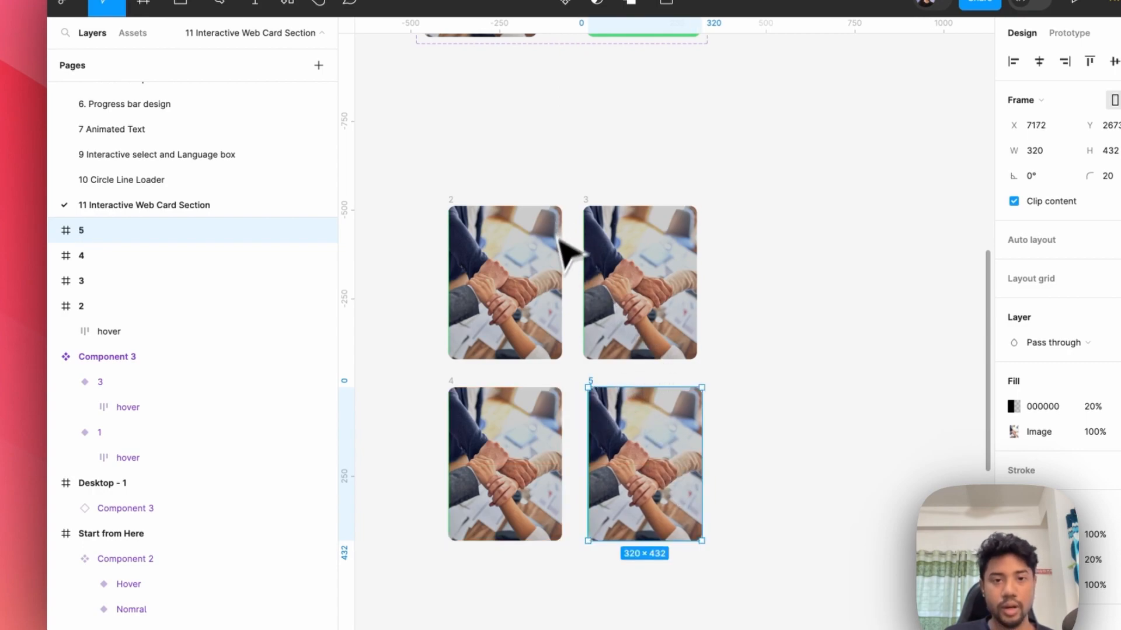
{"action": "key", "text": "Escape"}
Align the hover frame in card 2 to X 0, Y 0 and shift it up to Y -430.
{"action": "scroll", "coordinate": [557, 270], "scroll_direction": "up", "scroll_amount": 5}
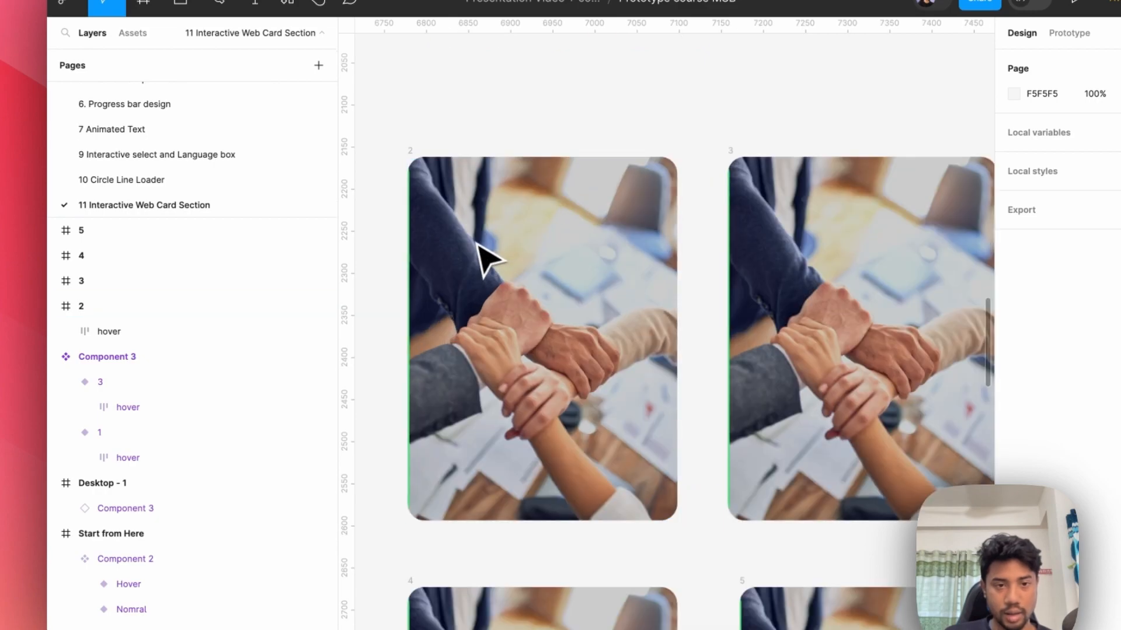
{"action": "left_click", "coordinate": [411, 221]}
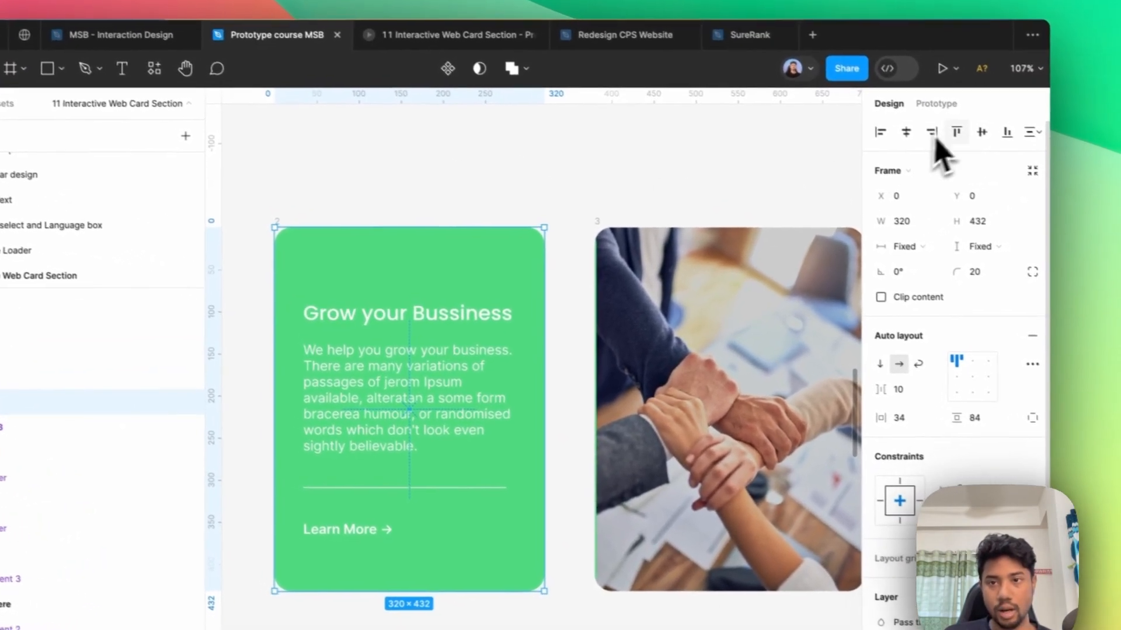
{"action": "key", "text": "shift+Up"}
{"action": "key", "text": "shift+Up"}
{"action": "key", "text": "shift+Up"}
{"action": "key", "text": "shift+Up"}
{"action": "key", "text": "shift+Up"}
{"action": "key", "text": "shift+Up"}
{"action": "key", "text": "shift+Up"}
{"action": "key", "text": "shift+Up"}
{"action": "key", "text": "shift+Up"}
{"action": "key", "text": "shift+Up"}
{"action": "key", "text": "shift+Up"}
{"action": "key", "text": "shift+Up"}
{"action": "key", "text": "shift+Up"}
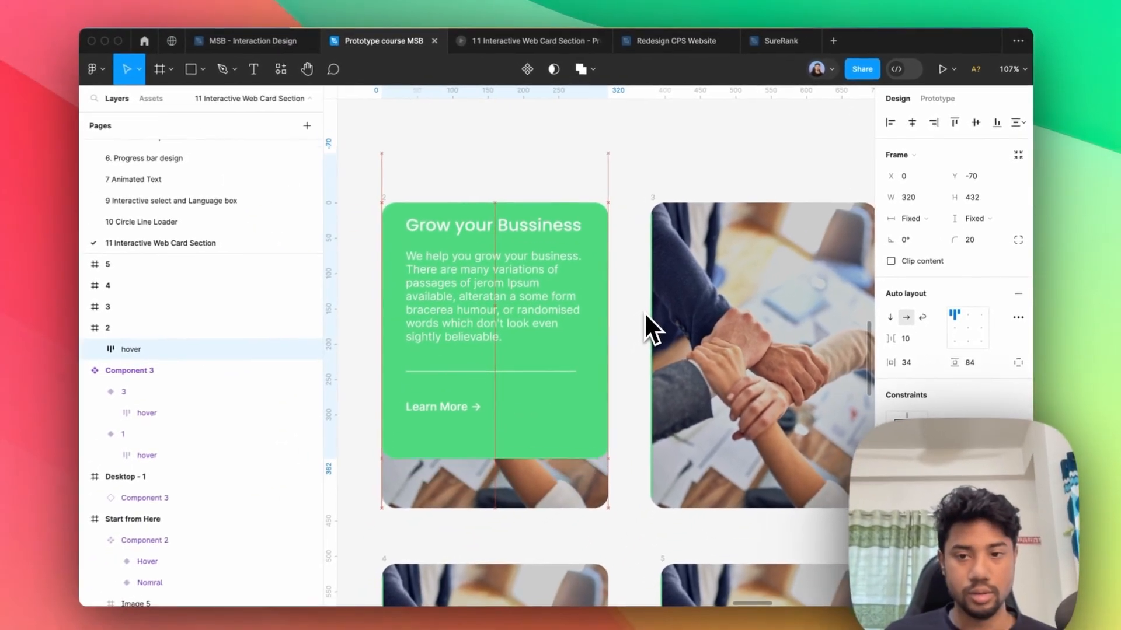
{"action": "key", "text": "shift+Up"}
{"action": "key", "text": "shift+Up"}
{"action": "key", "text": "shift+Up"}
{"action": "key", "text": "shift+Up"}
{"action": "key", "text": "shift+Up"}
{"action": "key", "text": "shift+Up"}
{"action": "key", "text": "shift+Up"}
{"action": "key", "text": "shift+Up"}
{"action": "key", "text": "shift+Up"}
{"action": "key", "text": "shift+Up"}
{"action": "key", "text": "shift+Up"}
{"action": "key", "text": "shift+Up"}
{"action": "key", "text": "shift+Up"}
{"action": "key", "text": "shift+Up"}
{"action": "key", "text": "shift+Up"}
{"action": "key", "text": "shift+Up"}
{"action": "key", "text": "shift+Up"}
{"action": "key", "text": "shift+Up"}
{"action": "key", "text": "shift+Up"}
{"action": "key", "text": "shift+Up"}
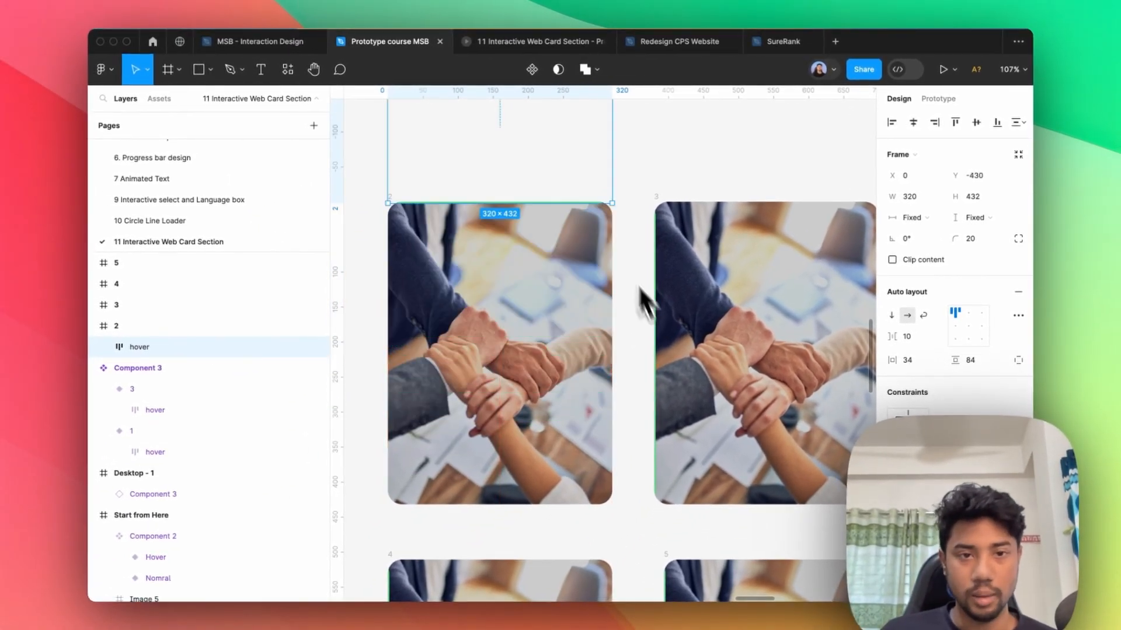
Align the hover frame in card 4 to X 0, Y 0 and shift it down, leaving a thin green strip along the card's bottom edge.
{"action": "scroll", "coordinate": [643, 295], "scroll_direction": "down", "scroll_amount": 5}
{"action": "left_click", "coordinate": [540, 482]}
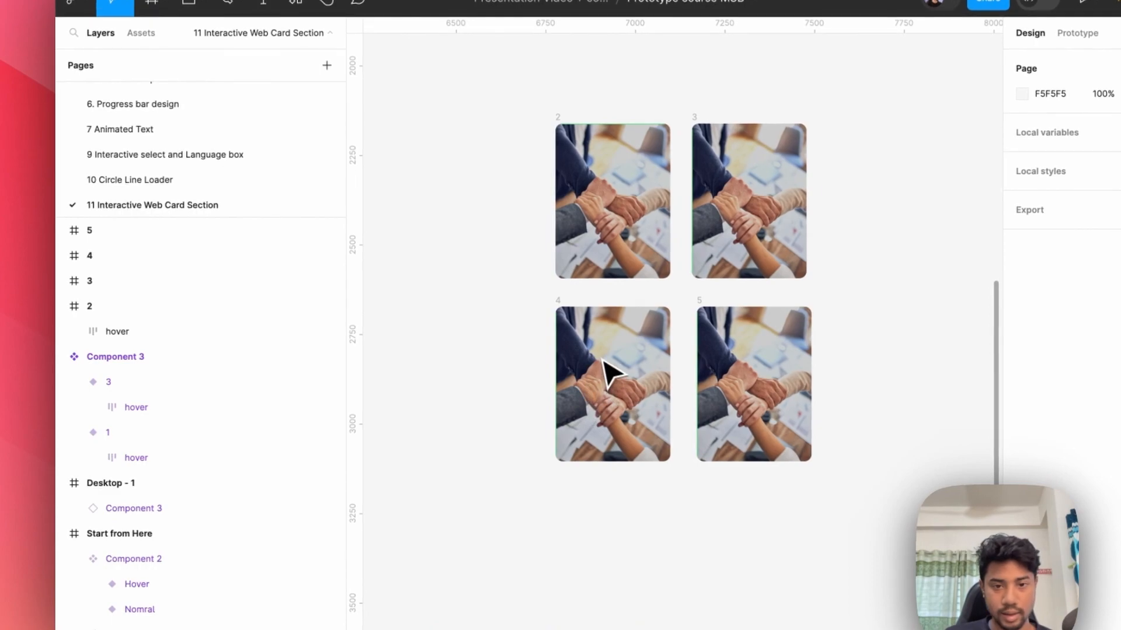
{"action": "left_click", "coordinate": [610, 356]}
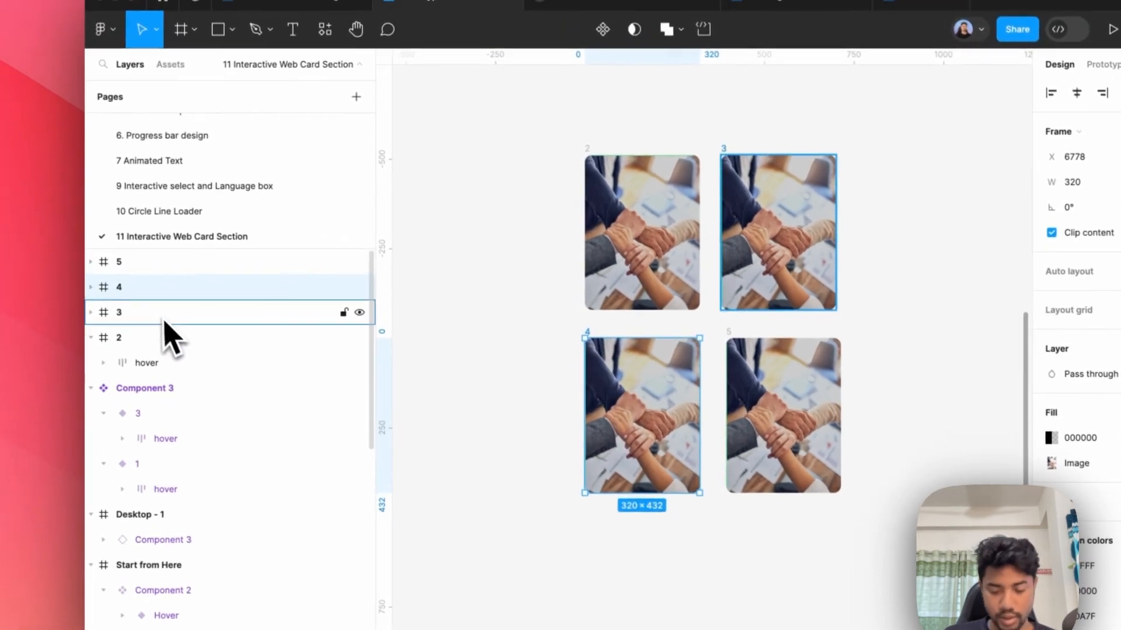
{"action": "key", "text": "Return"}
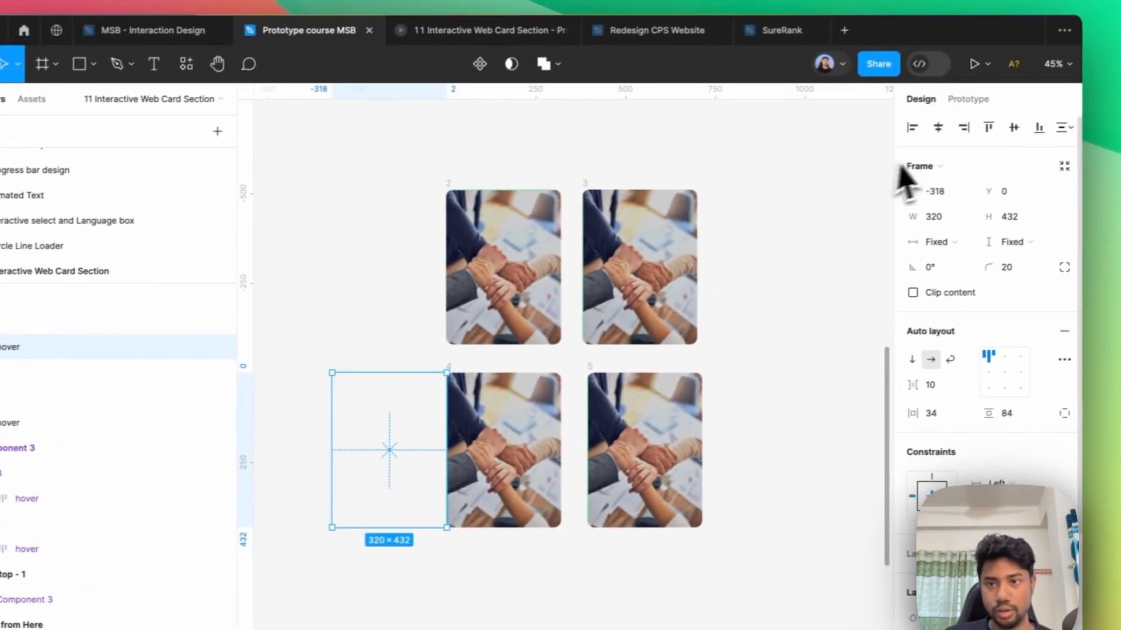
{"action": "left_click", "coordinate": [897, 118]}
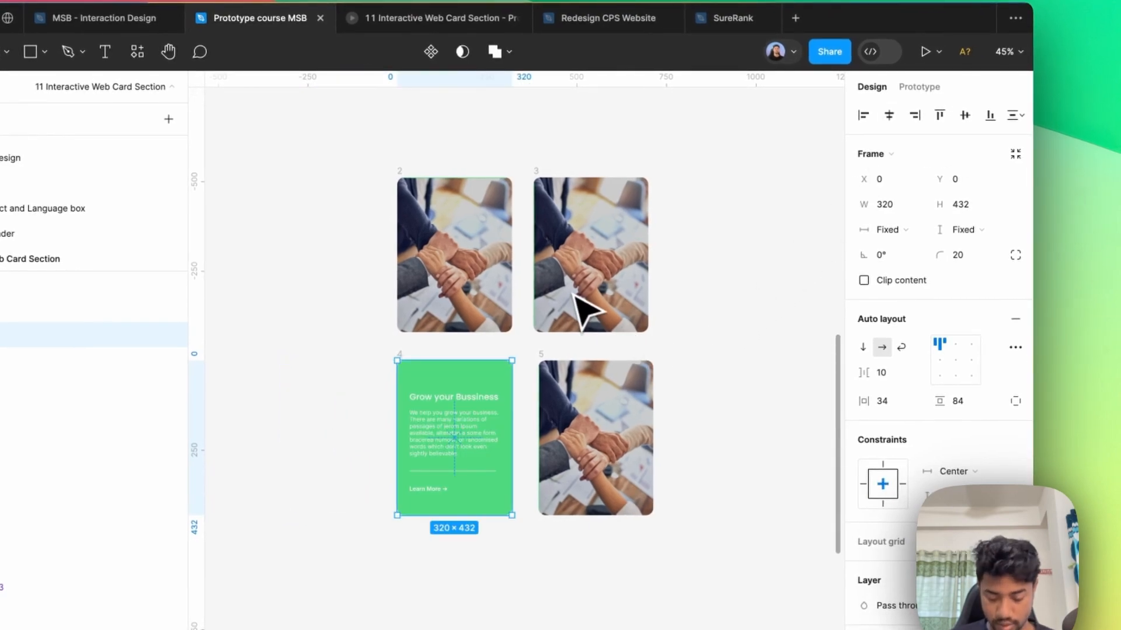
{"action": "key", "text": "shift+Down"}
{"action": "key", "text": "shift+Down"}
{"action": "key", "text": "shift+Down"}
{"action": "key", "text": "shift+Down"}
{"action": "key", "text": "shift+Down"}
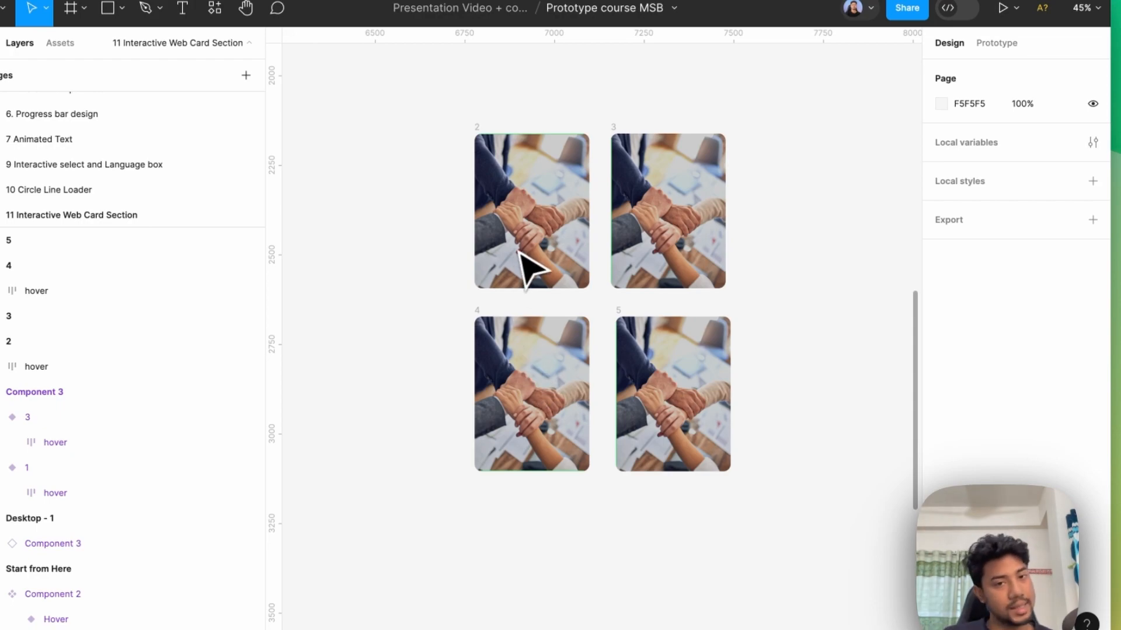
Select the four image cards 2, 3, 4 and 5 together.
{"action": "scroll", "coordinate": [520, 251], "scroll_direction": "down", "scroll_amount": 3}
{"action": "scroll", "coordinate": [479, 199], "scroll_direction": "up", "scroll_amount": 3}
{"action": "left_click_drag", "start_coordinate": [430, 150], "coordinate": [766, 544]}
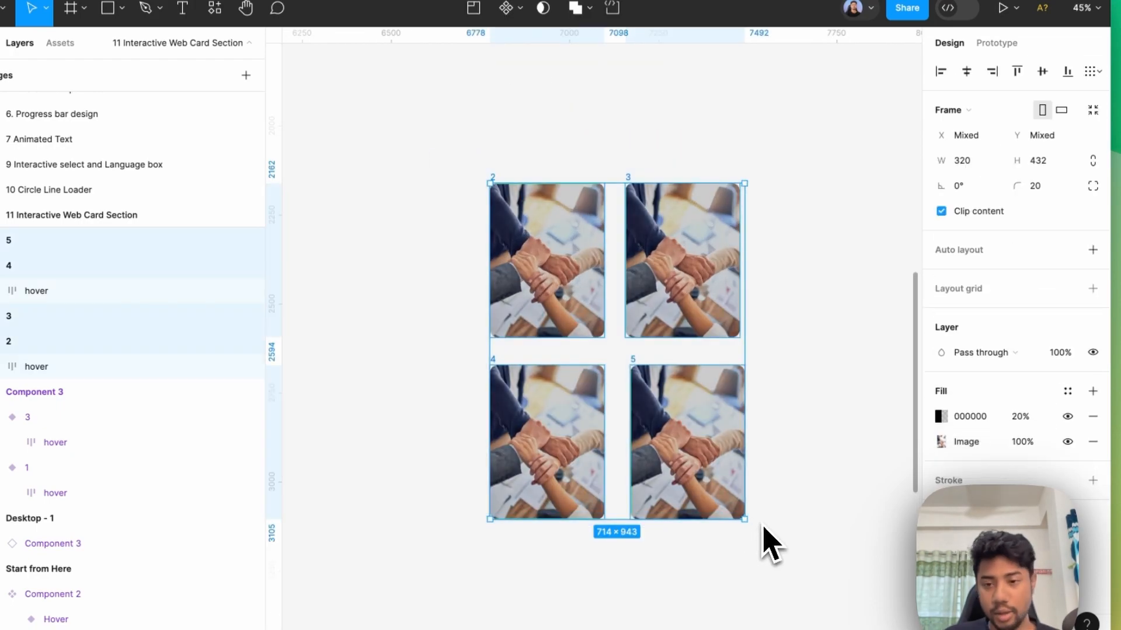